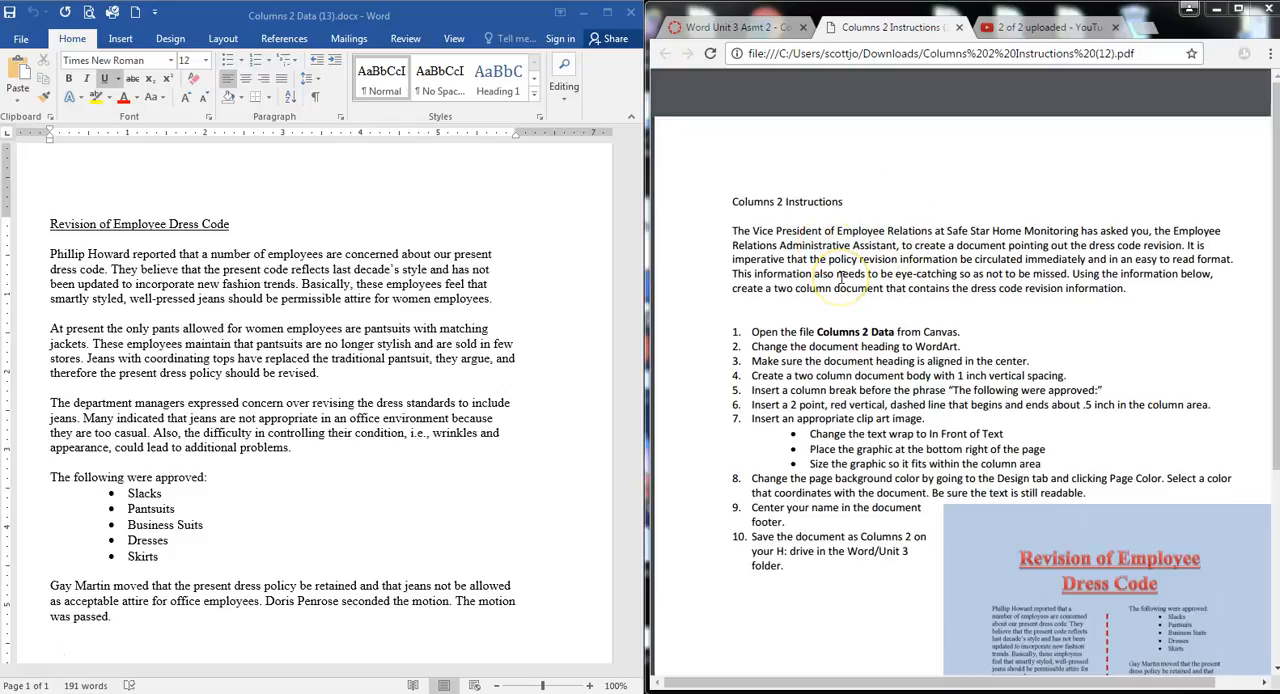
Convert the heading "Revision of Employee Dress Code" to WordArt in the light red style with a red outline
{"action": "scroll", "coordinate": [702, 284], "scroll_direction": "down", "scroll_amount": 2}
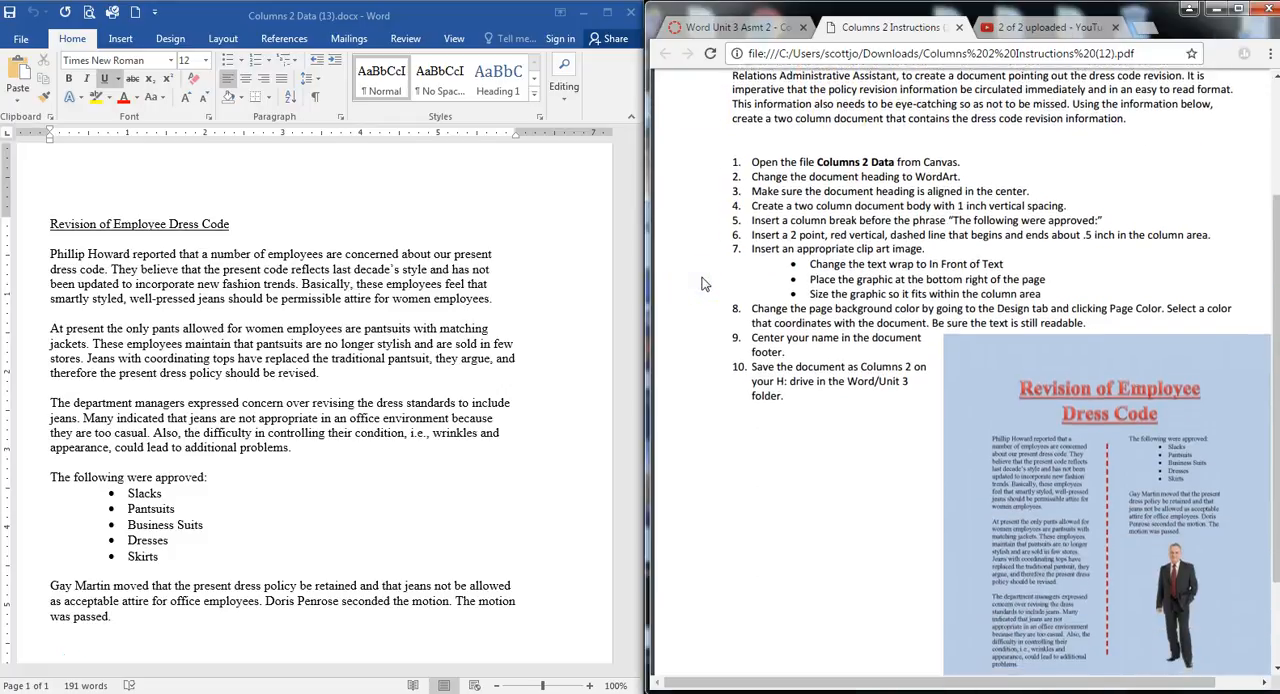
{"action": "scroll", "coordinate": [705, 284], "scroll_direction": "down", "scroll_amount": 1}
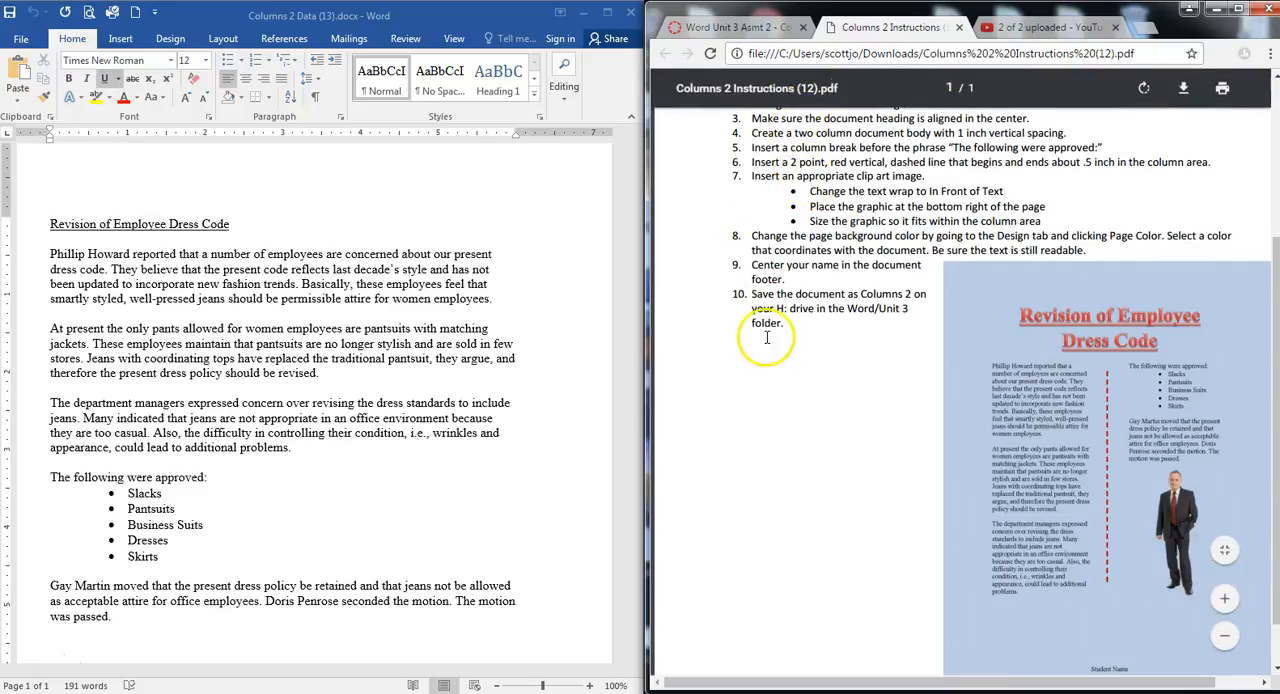
{"action": "scroll", "coordinate": [765, 335], "scroll_direction": "up", "scroll_amount": 1}
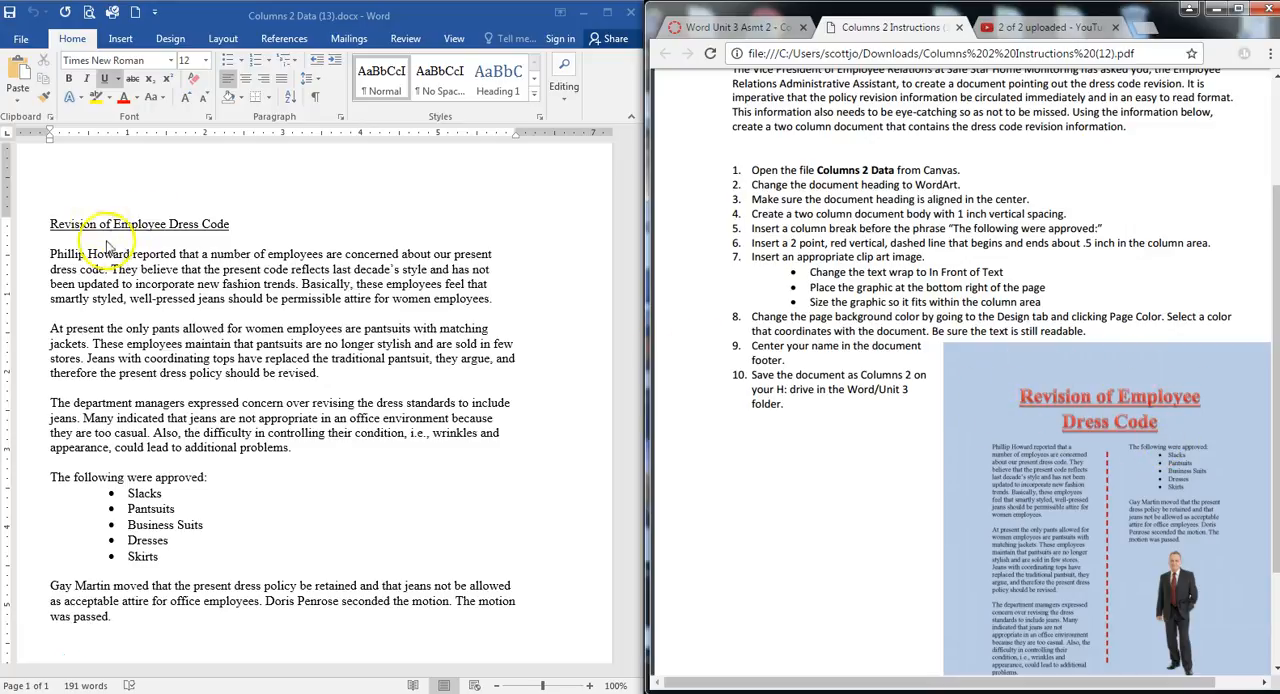
{"action": "left_click", "coordinate": [50, 229]}
{"action": "left_click_drag", "start_coordinate": [50, 226], "coordinate": [253, 228]}
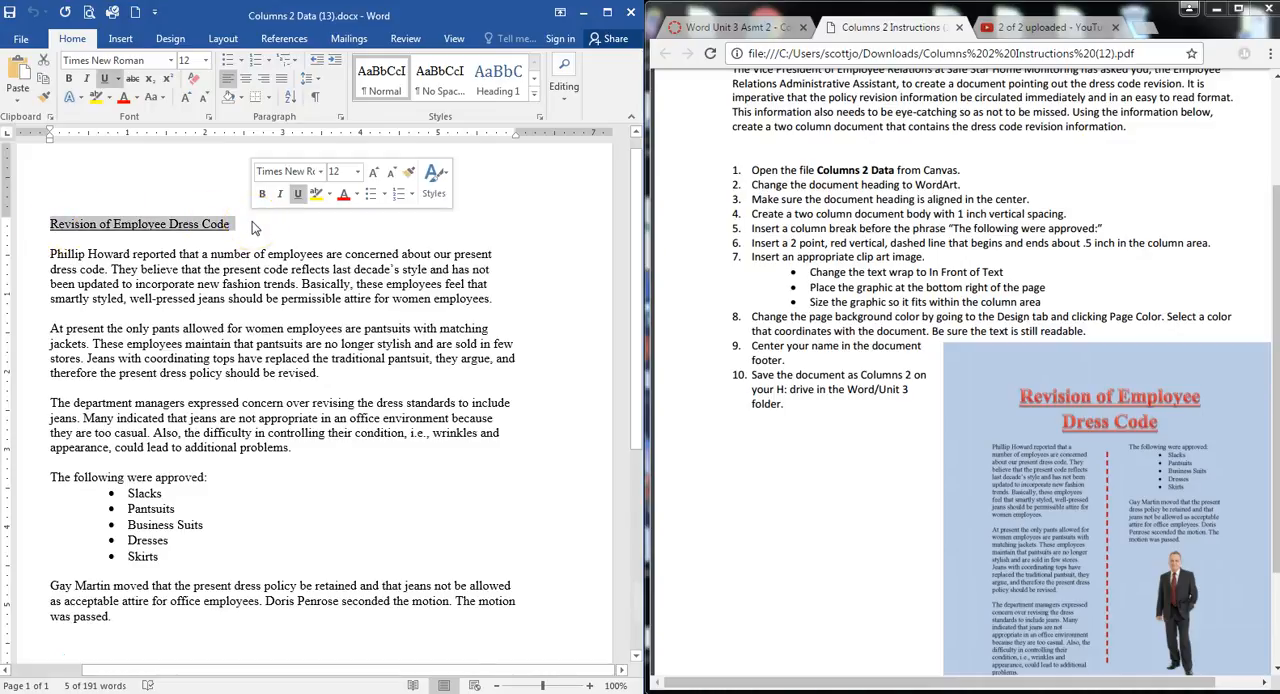
{"action": "left_click", "coordinate": [120, 40]}
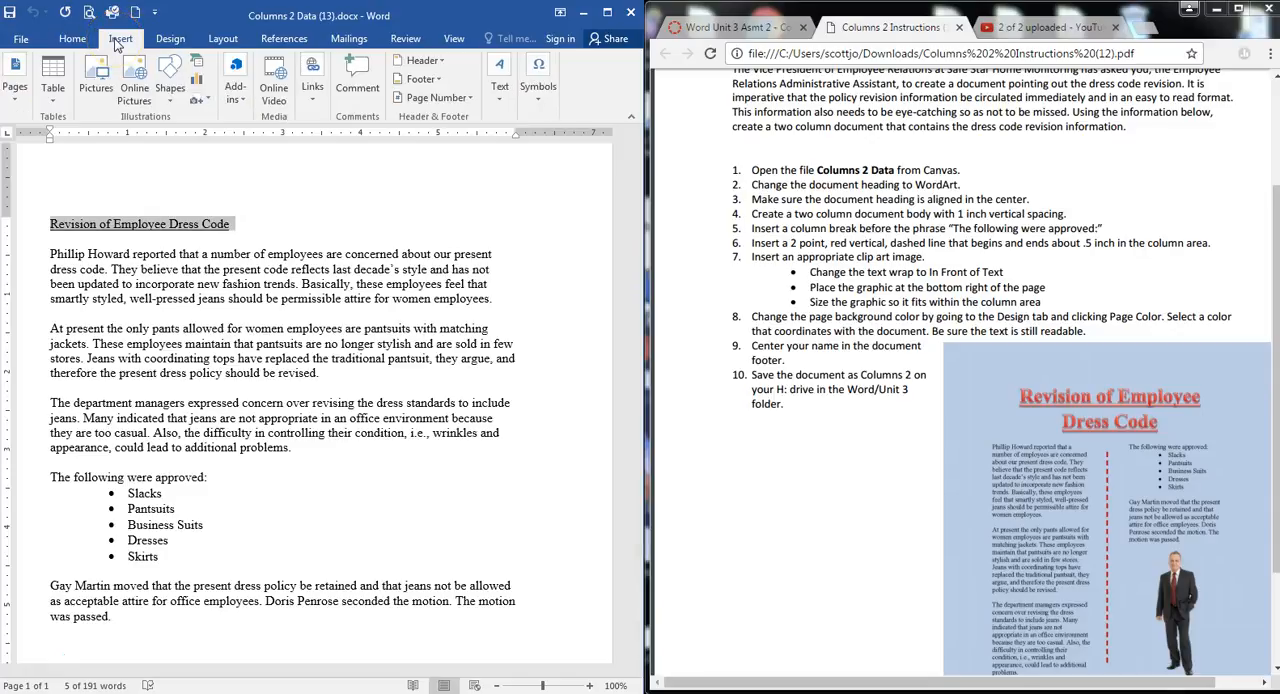
{"action": "left_click", "coordinate": [503, 100]}
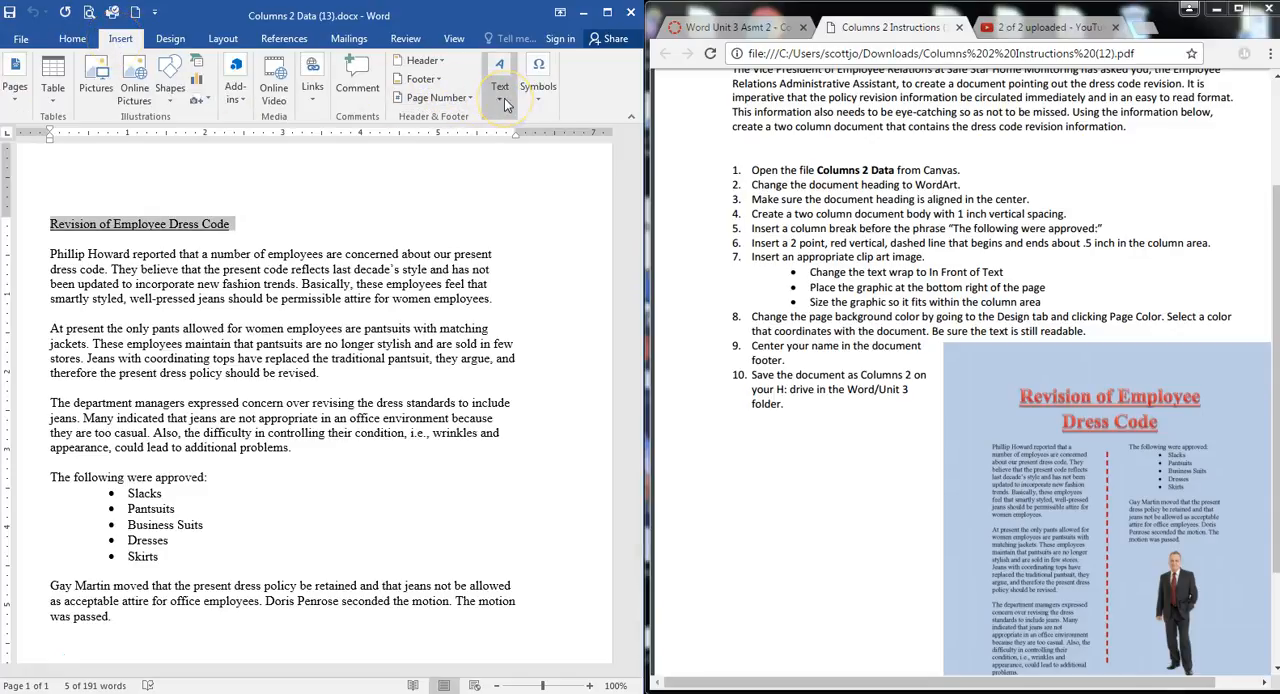
{"action": "left_click", "coordinate": [570, 165]}
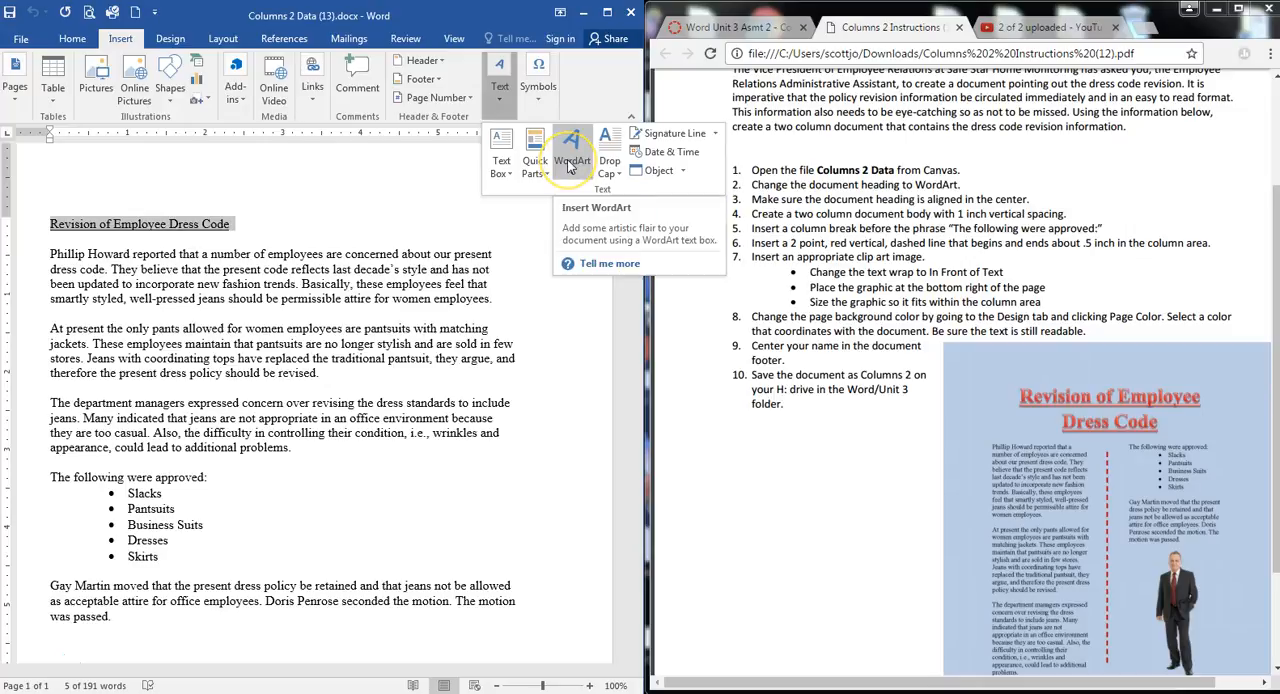
{"action": "left_click", "coordinate": [570, 165]}
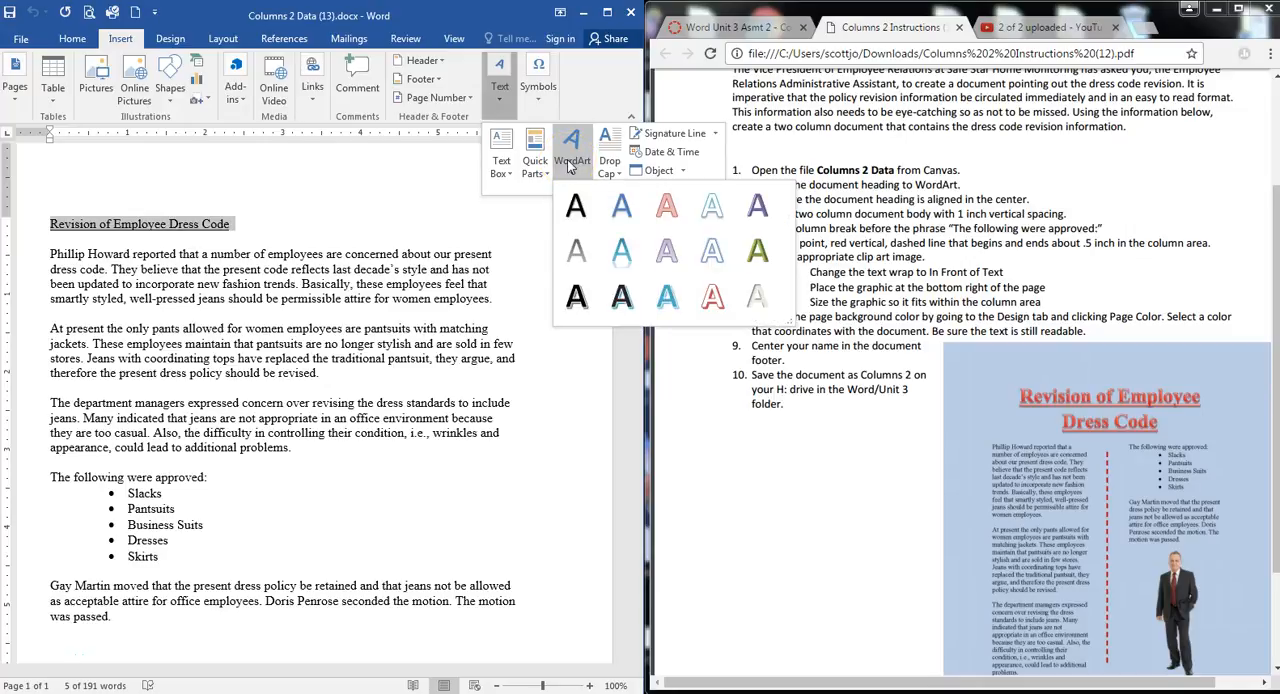
{"action": "left_click", "coordinate": [668, 208]}
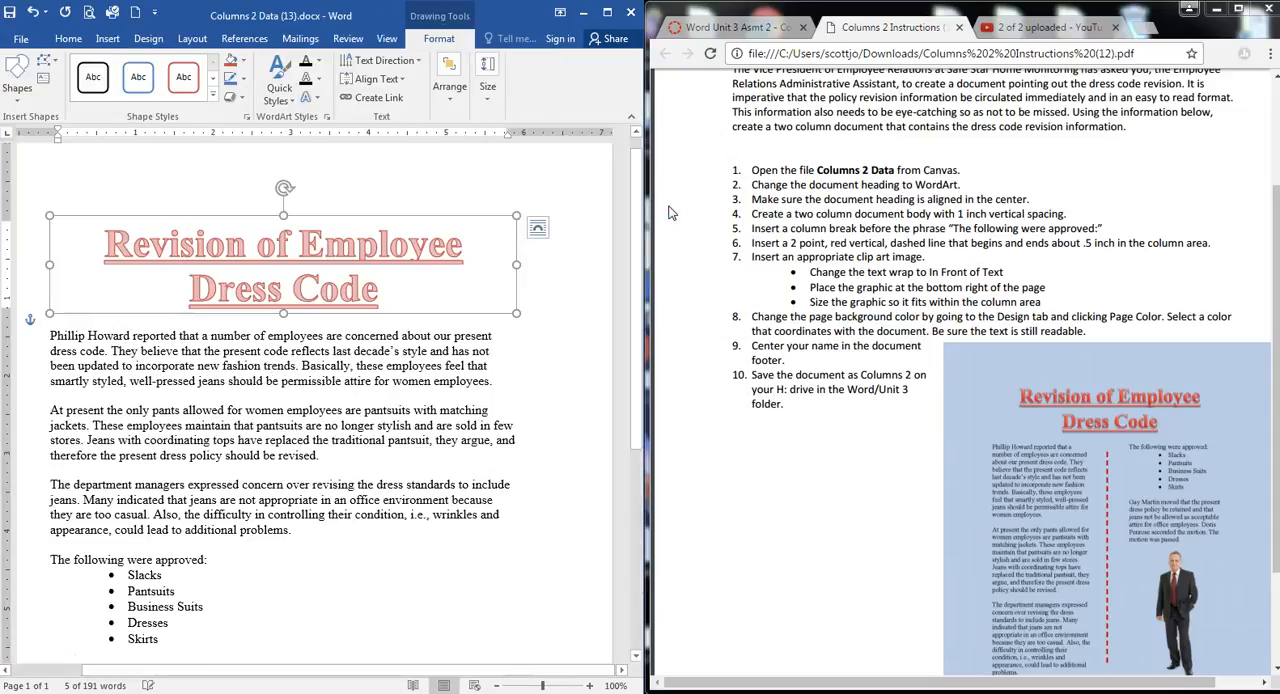
{"action": "left_click", "coordinate": [884, 375]}
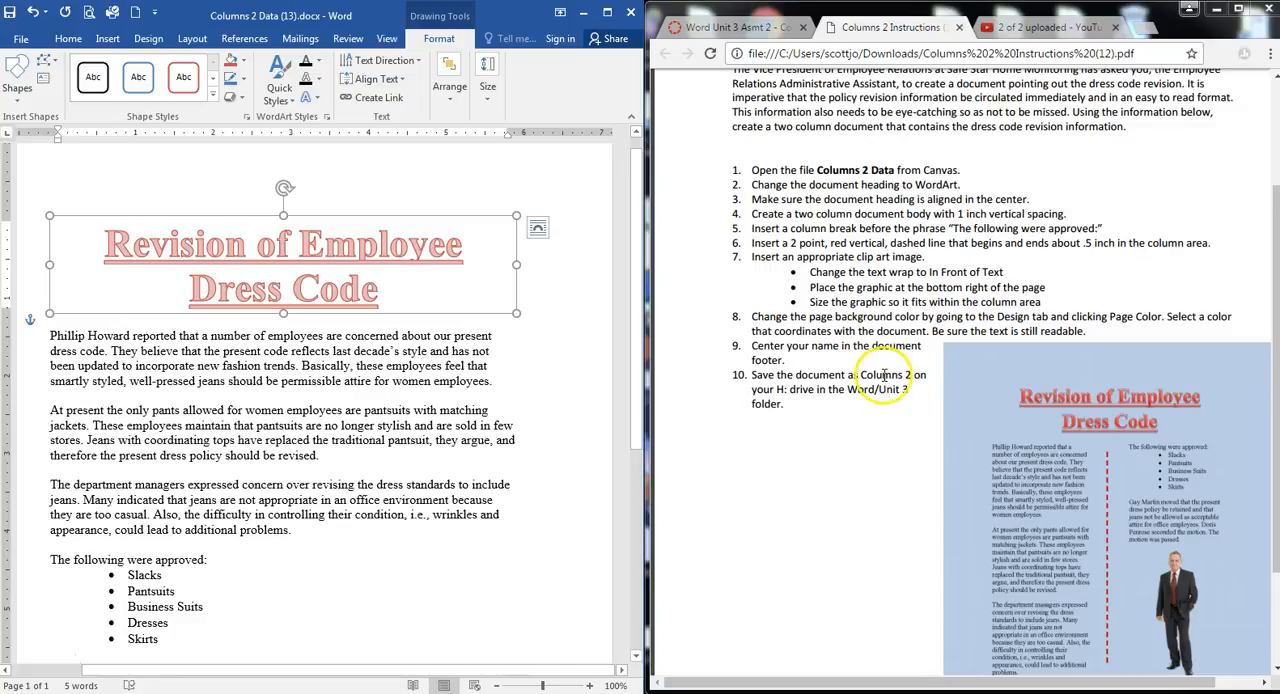
{"action": "left_click", "coordinate": [881, 374]}
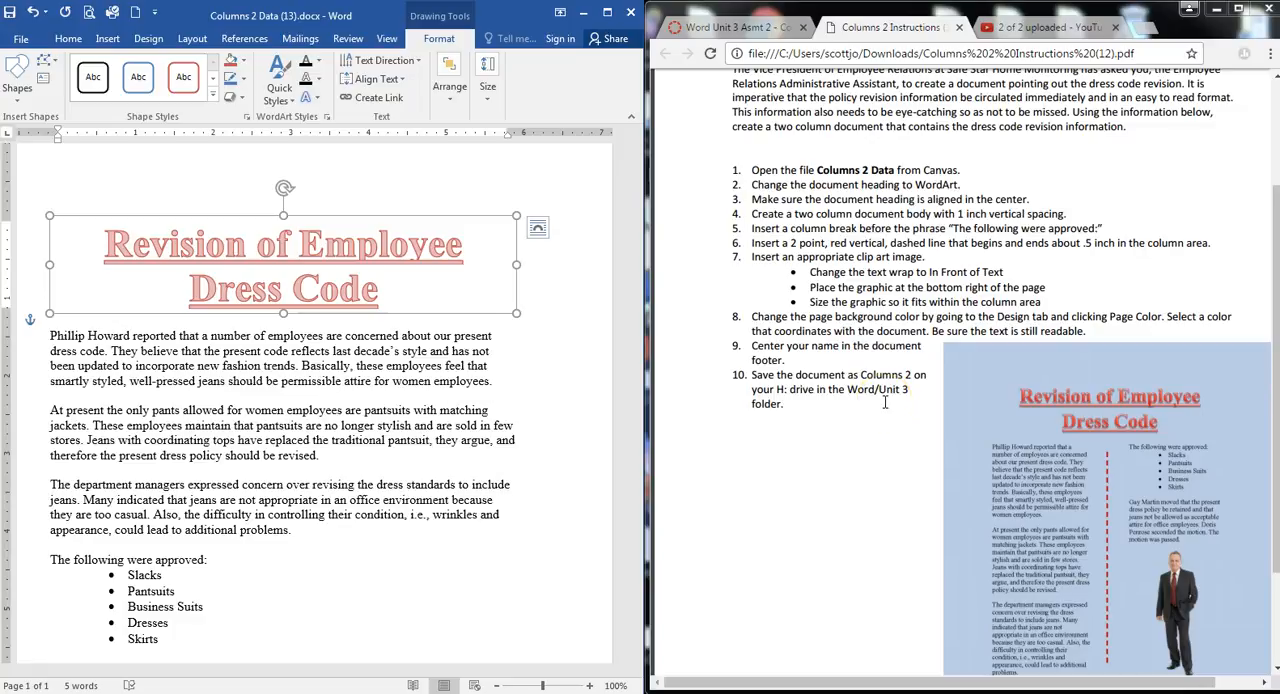
{"action": "left_click", "coordinate": [546, 337]}
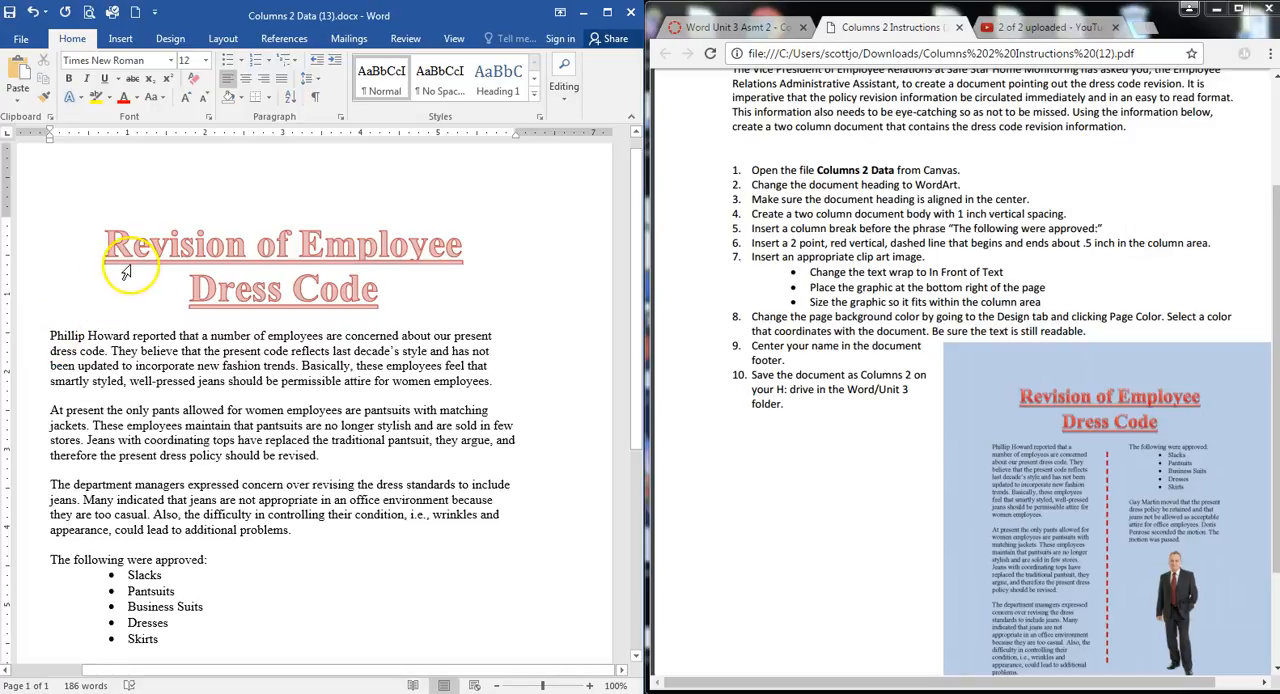
Arrange all body text below the heading in two columns of equal width
{"action": "left_click_drag", "start_coordinate": [50, 336], "coordinate": [300, 396]}
{"action": "scroll", "coordinate": [300, 396], "scroll_direction": "up", "scroll_amount": 6}
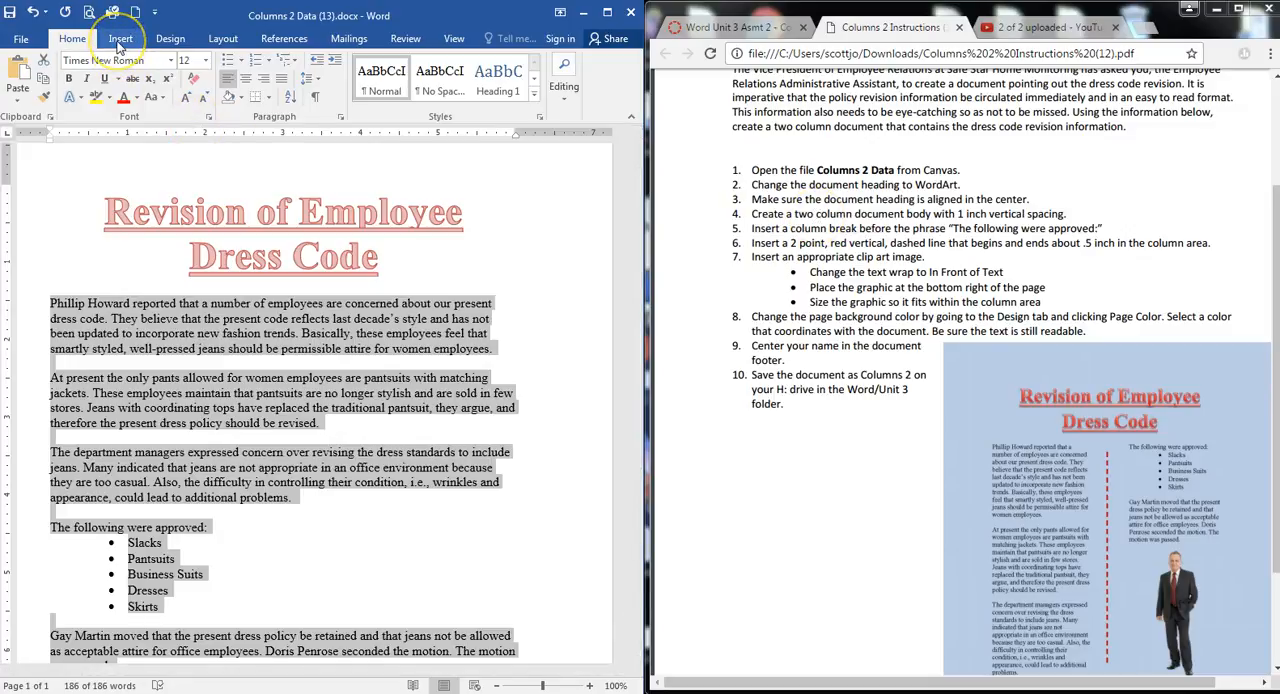
{"action": "left_click", "coordinate": [223, 40]}
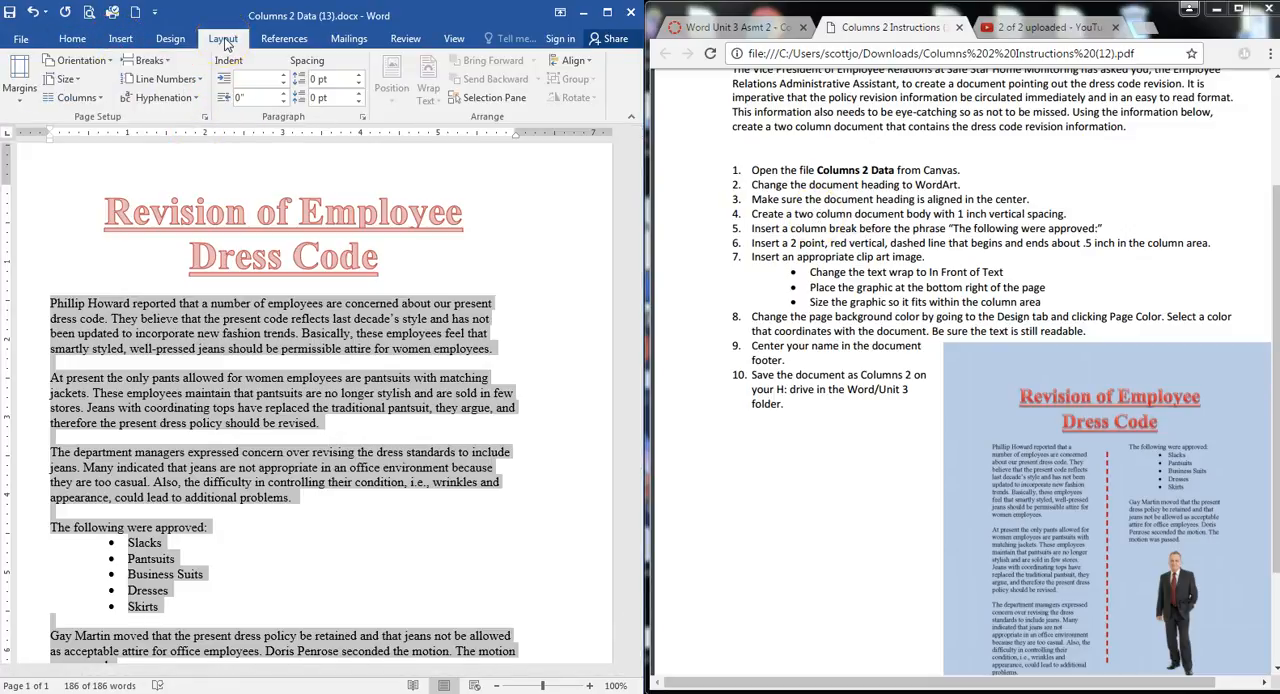
{"action": "left_click", "coordinate": [100, 98]}
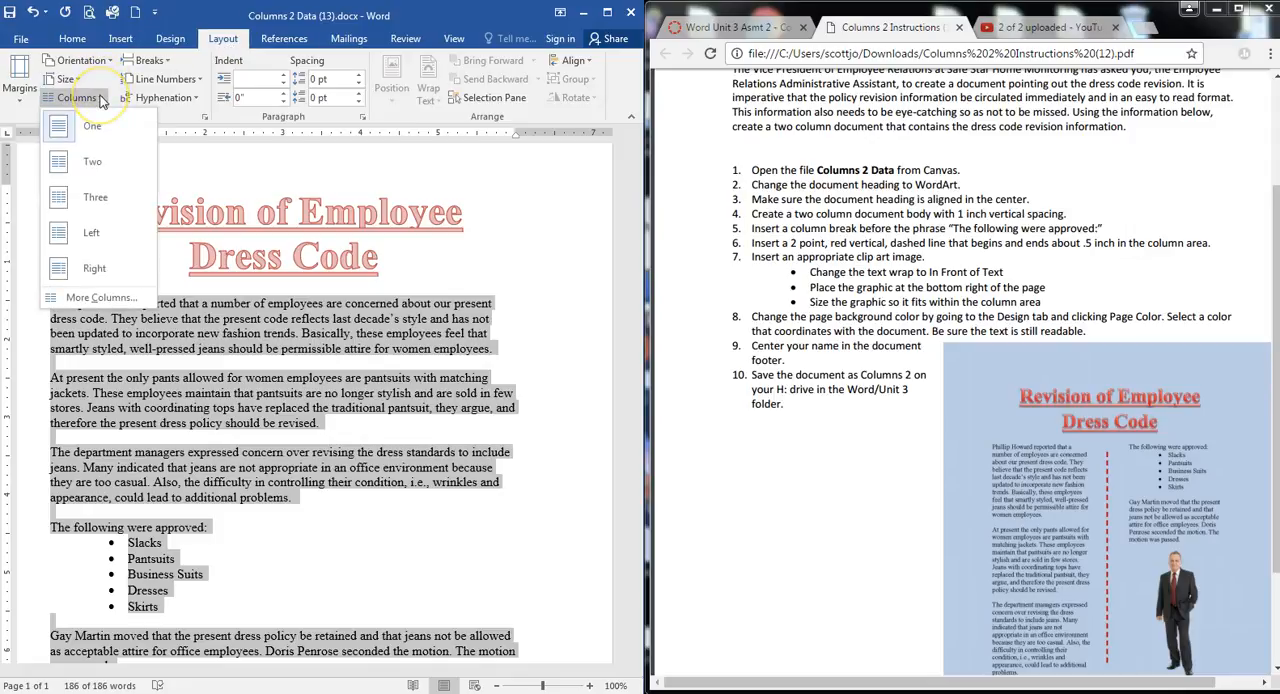
{"action": "left_click", "coordinate": [105, 300]}
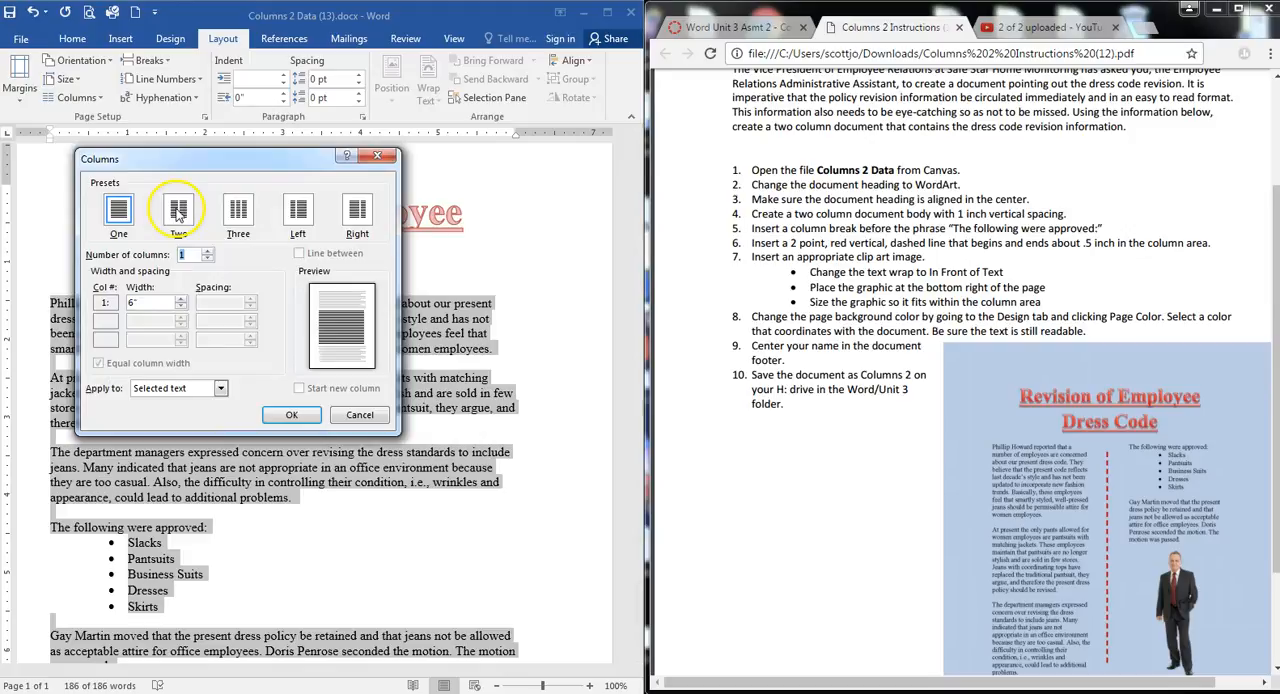
{"action": "left_click", "coordinate": [179, 210]}
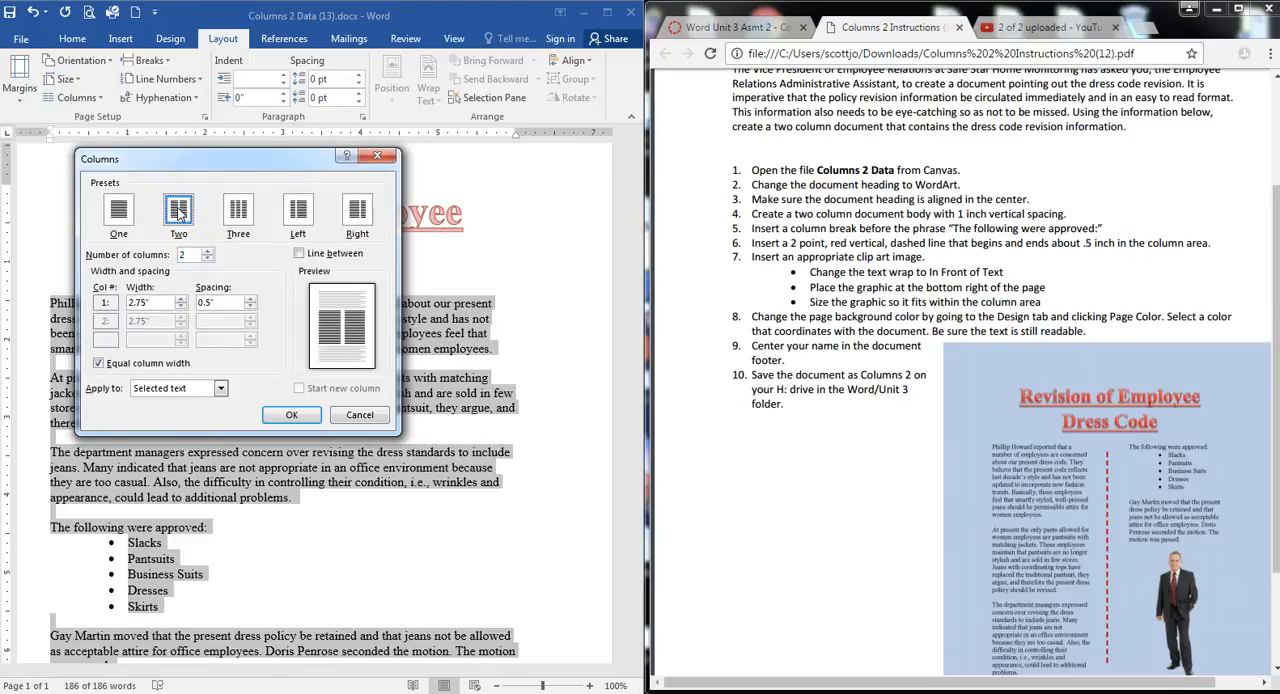
{"action": "left_click", "coordinate": [301, 258]}
{"action": "left_click", "coordinate": [295, 416]}
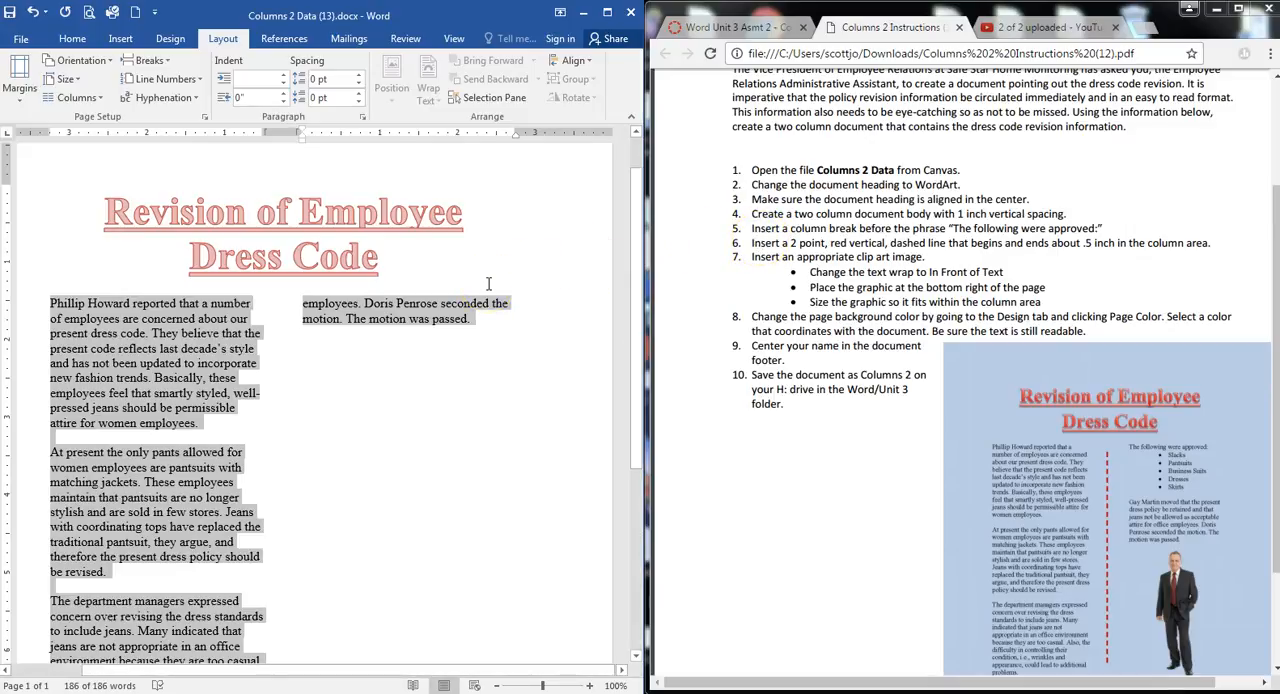
Set the spacing between the two body text columns to 1"
{"action": "left_click", "coordinate": [100, 100]}
{"action": "left_click", "coordinate": [118, 302]}
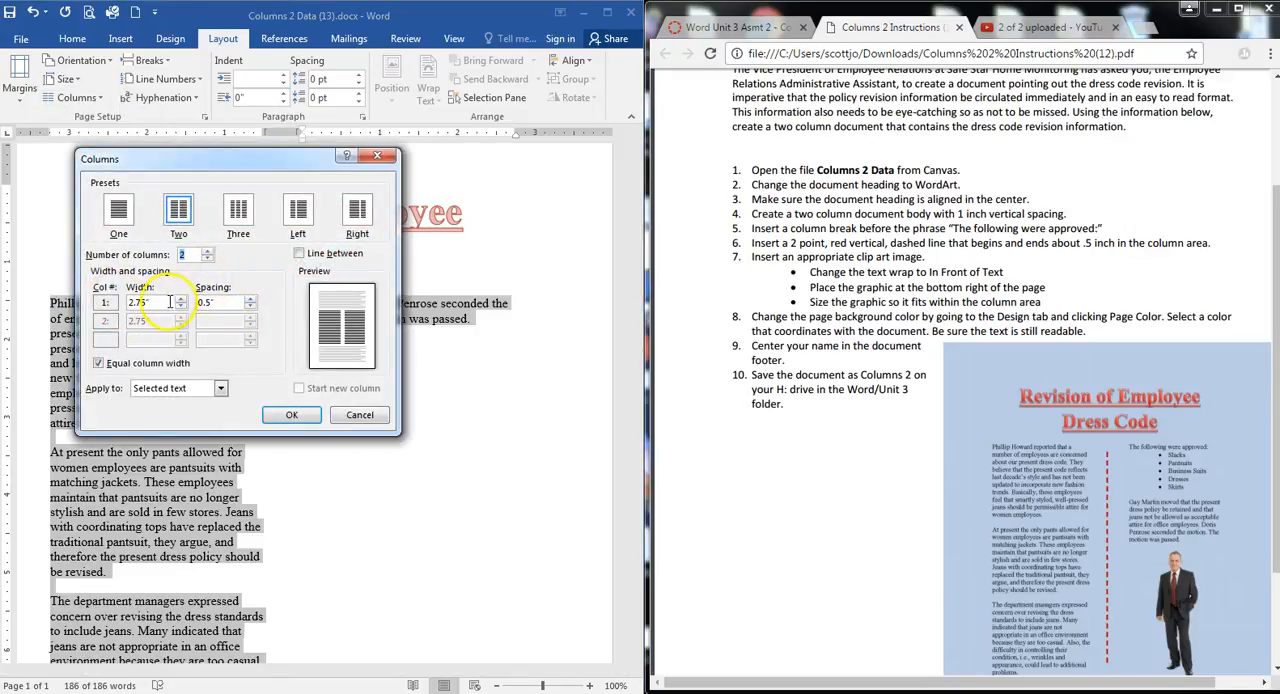
{"action": "left_click", "coordinate": [251, 299]}
{"action": "left_click", "coordinate": [251, 299]}
{"action": "left_click", "coordinate": [251, 299]}
{"action": "left_click", "coordinate": [251, 299]}
{"action": "left_click", "coordinate": [251, 299]}
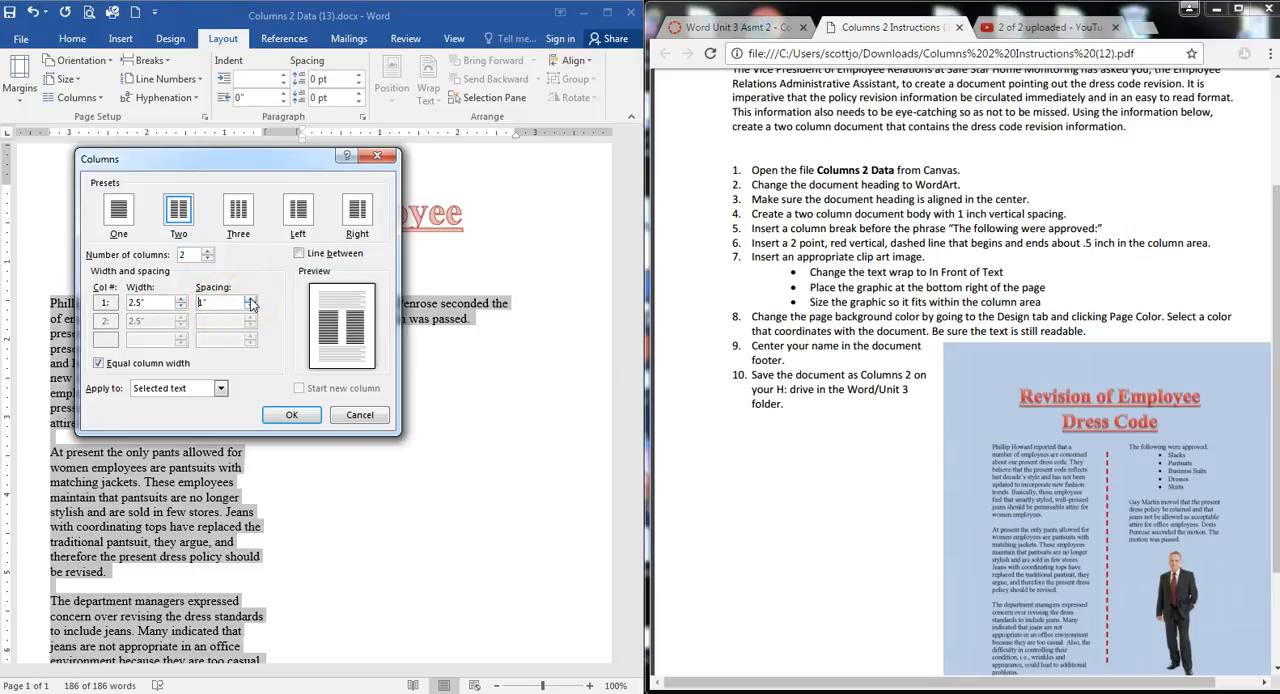
{"action": "left_click", "coordinate": [220, 302]}
{"action": "left_click", "coordinate": [291, 414]}
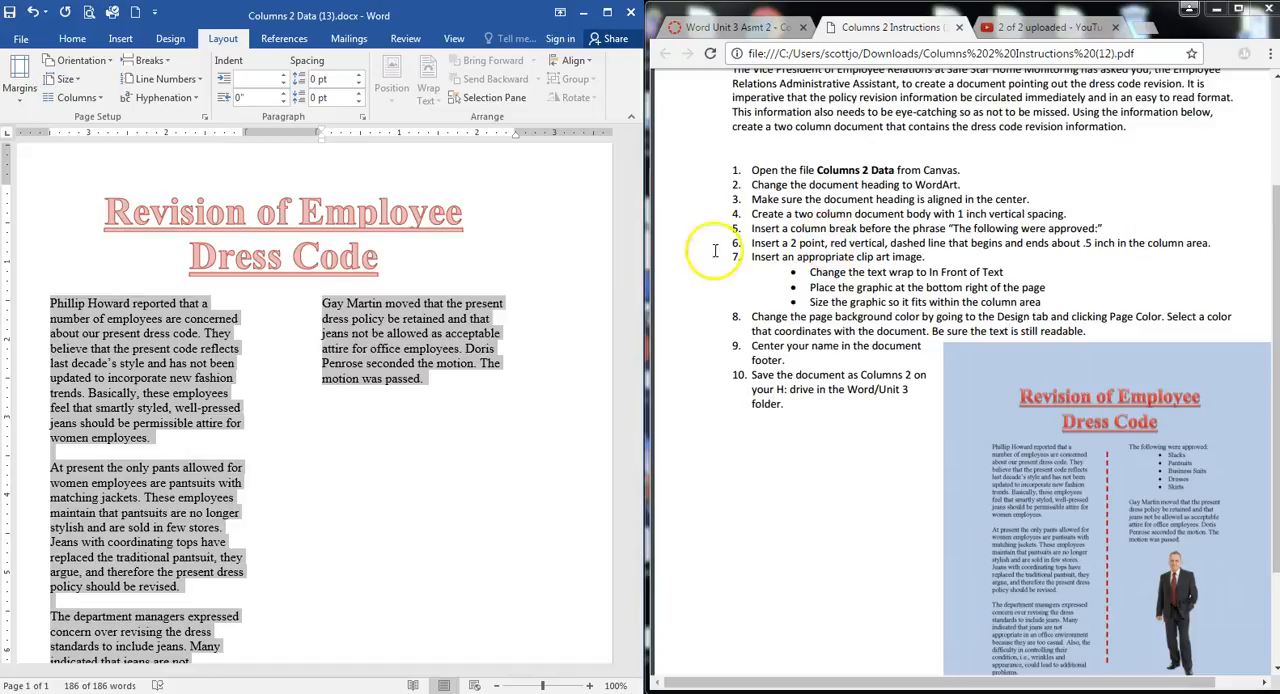
Insert a column break directly before the phrase "The following were approved:"
{"action": "scroll", "coordinate": [180, 500], "scroll_direction": "up", "scroll_amount": 1}
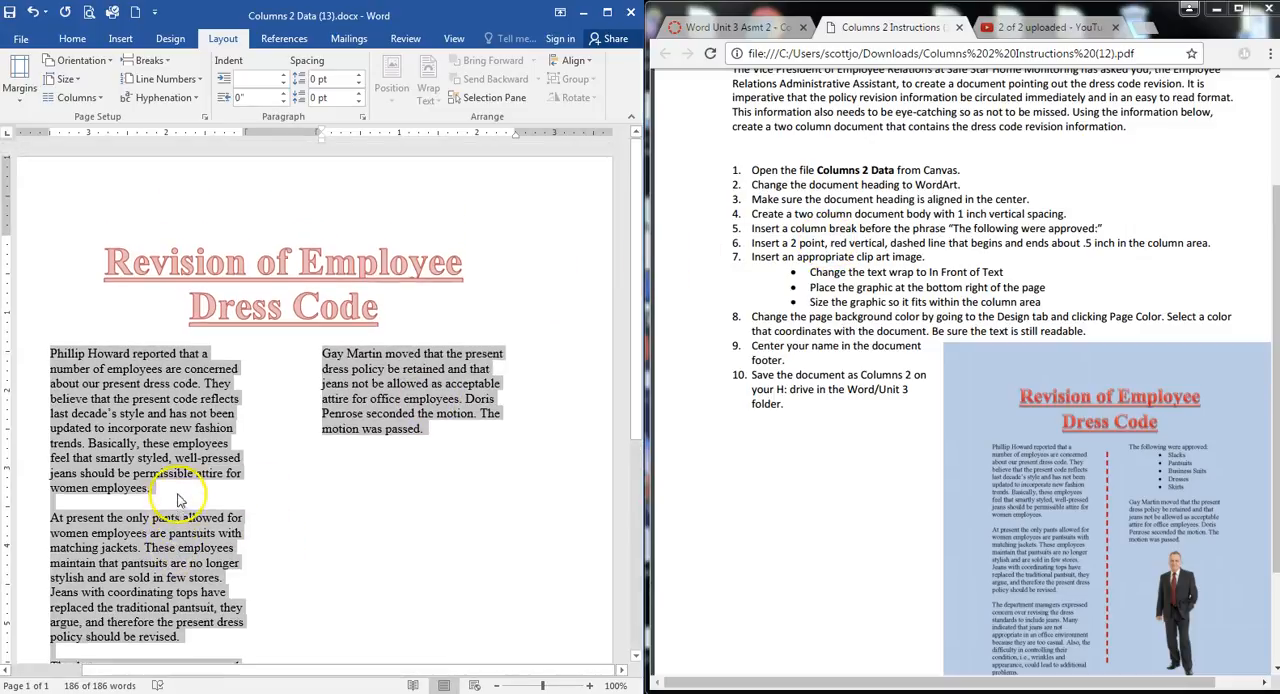
{"action": "scroll", "coordinate": [180, 500], "scroll_direction": "down", "scroll_amount": 7}
{"action": "left_click", "coordinate": [49, 487]}
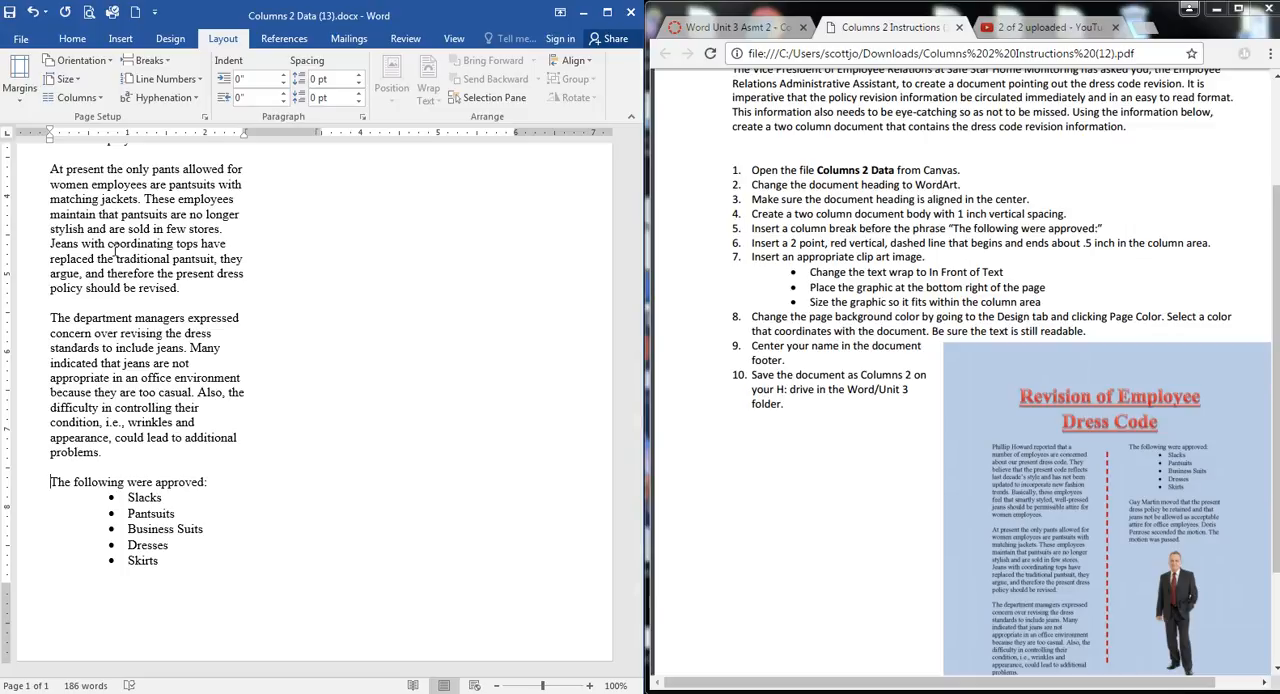
{"action": "left_click", "coordinate": [49, 481]}
{"action": "left_click", "coordinate": [150, 61]}
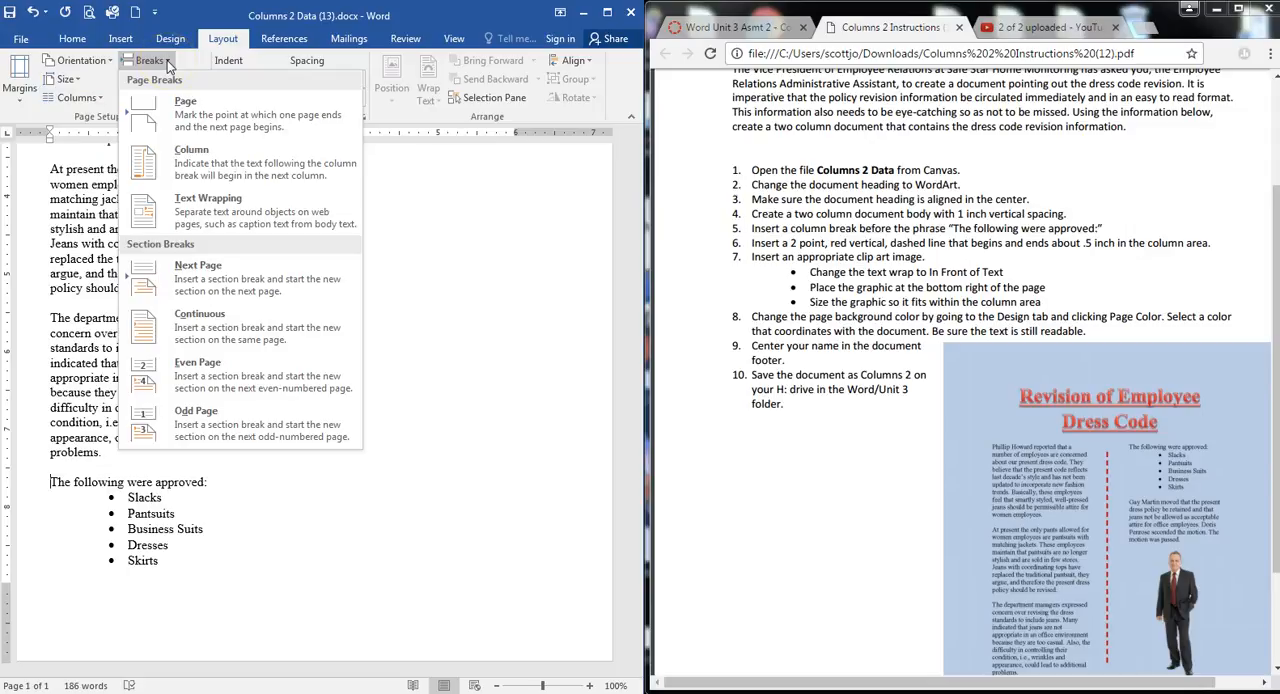
{"action": "left_click", "coordinate": [200, 162]}
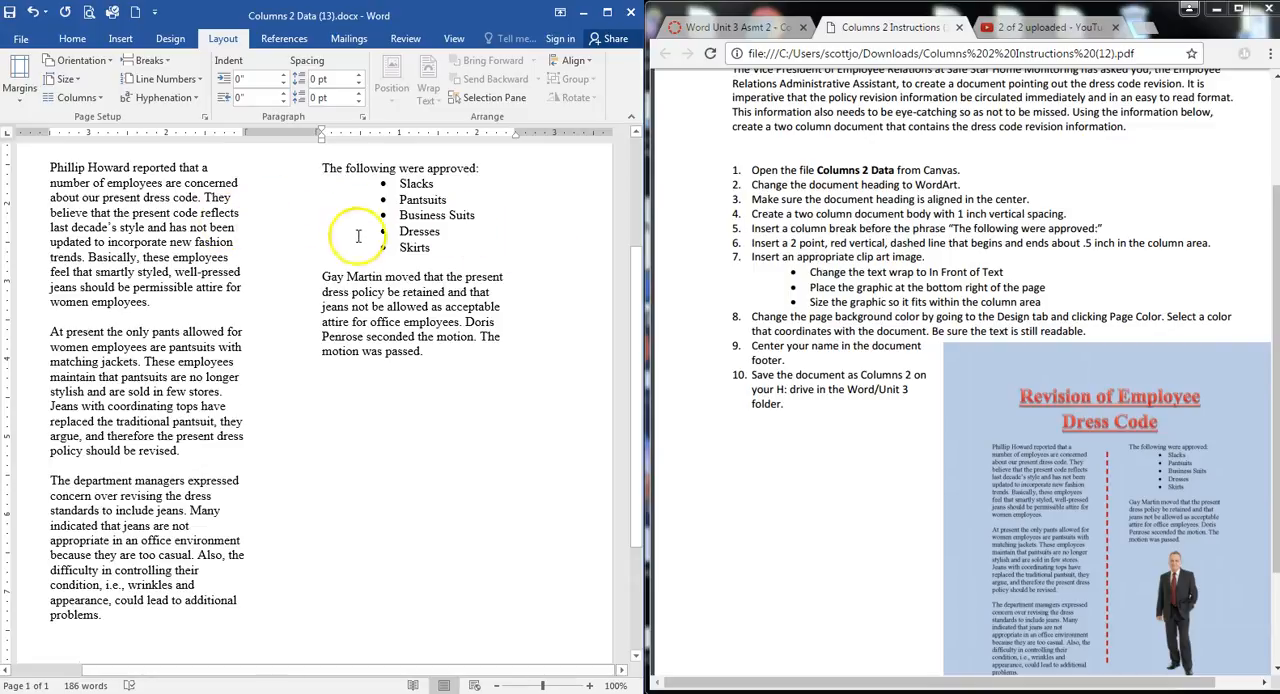
Draw a straight vertical line in the gap between the two columns, spanning nearly the height of the first column's text
{"action": "scroll", "coordinate": [288, 268], "scroll_direction": "up", "scroll_amount": 2}
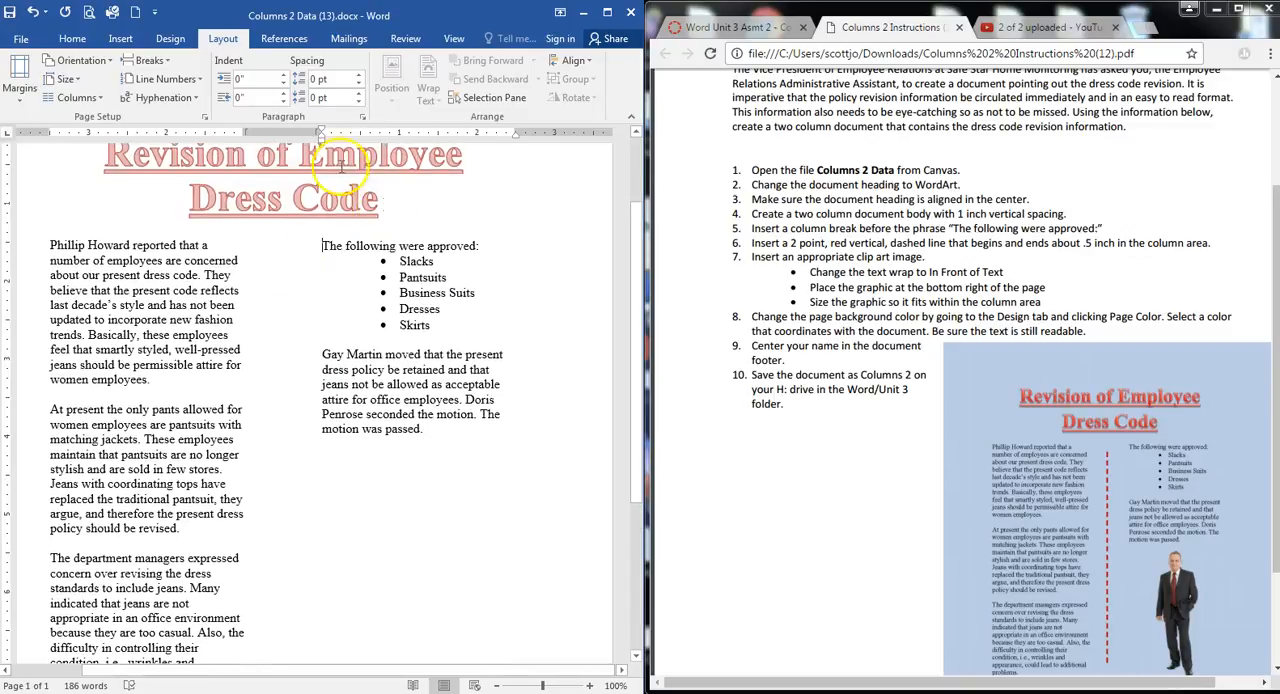
{"action": "left_click", "coordinate": [121, 40]}
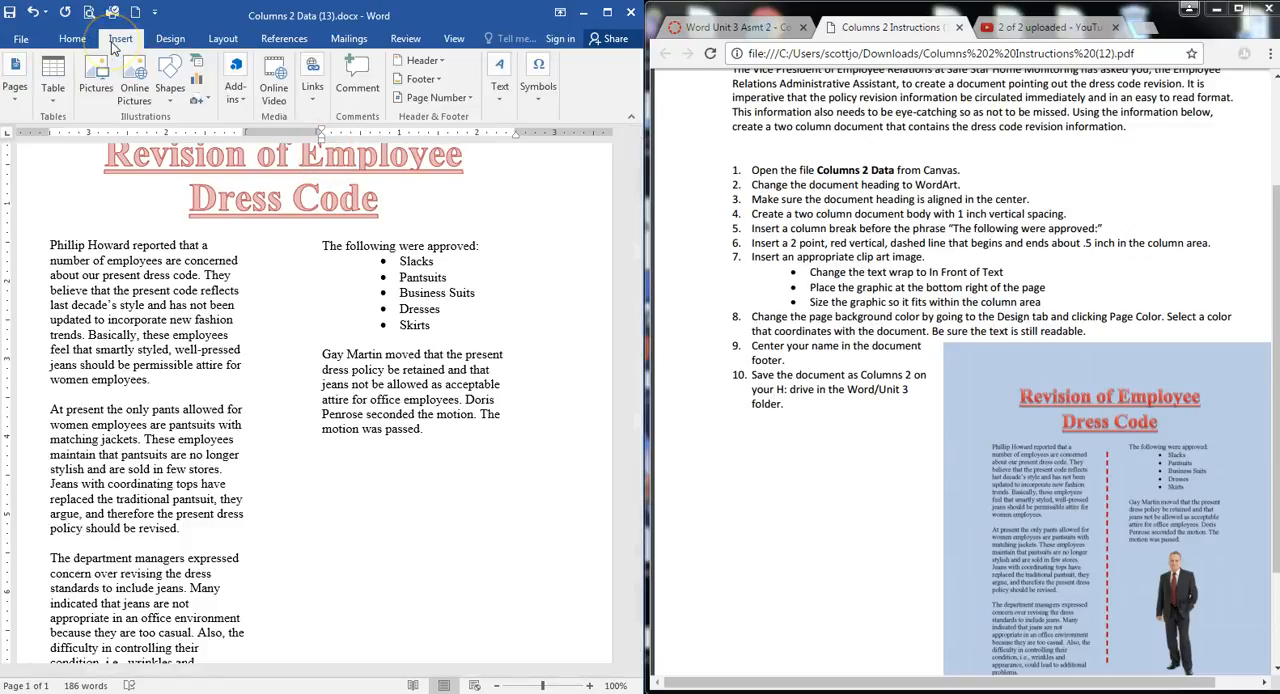
{"action": "left_click", "coordinate": [172, 102]}
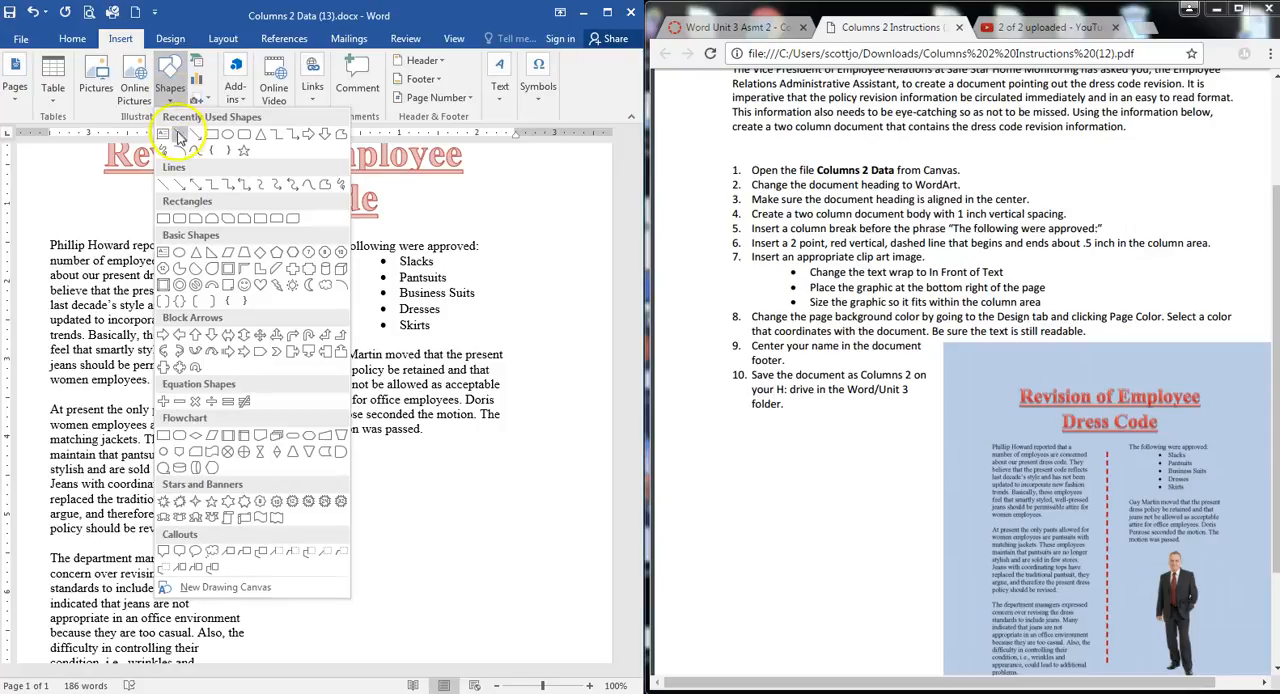
{"action": "left_click", "coordinate": [166, 188]}
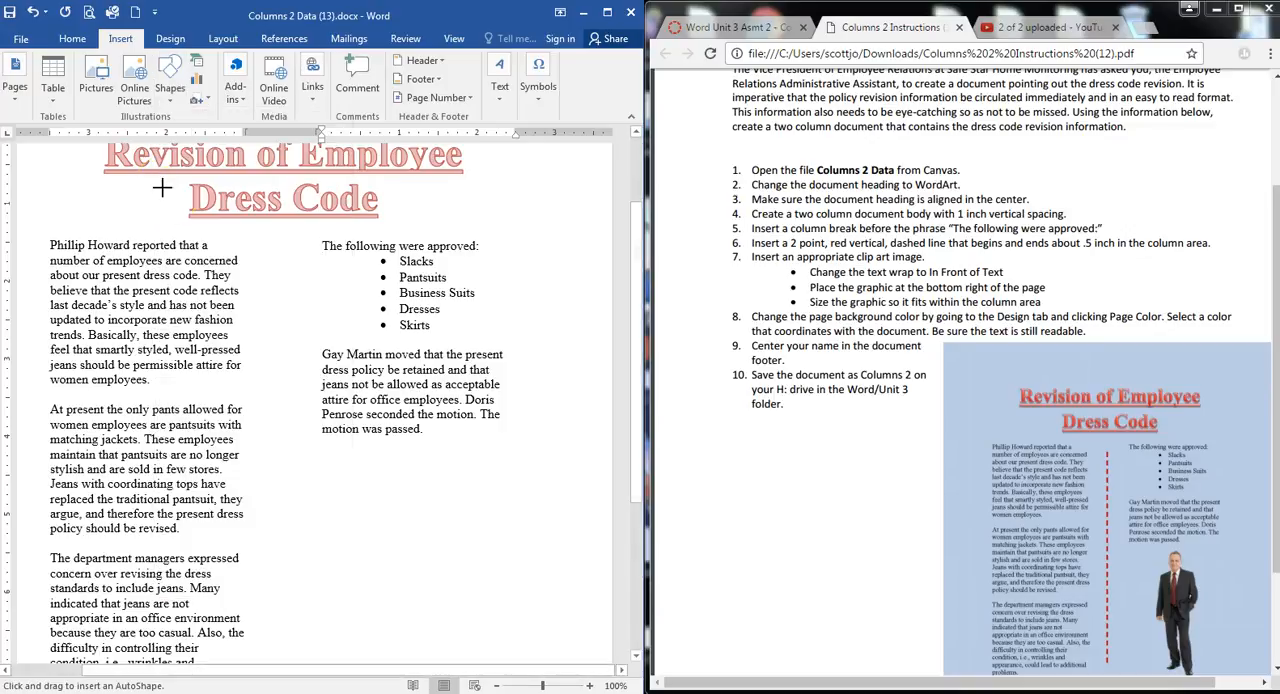
{"action": "scroll", "coordinate": [315, 248], "scroll_direction": "down", "scroll_amount": 1}
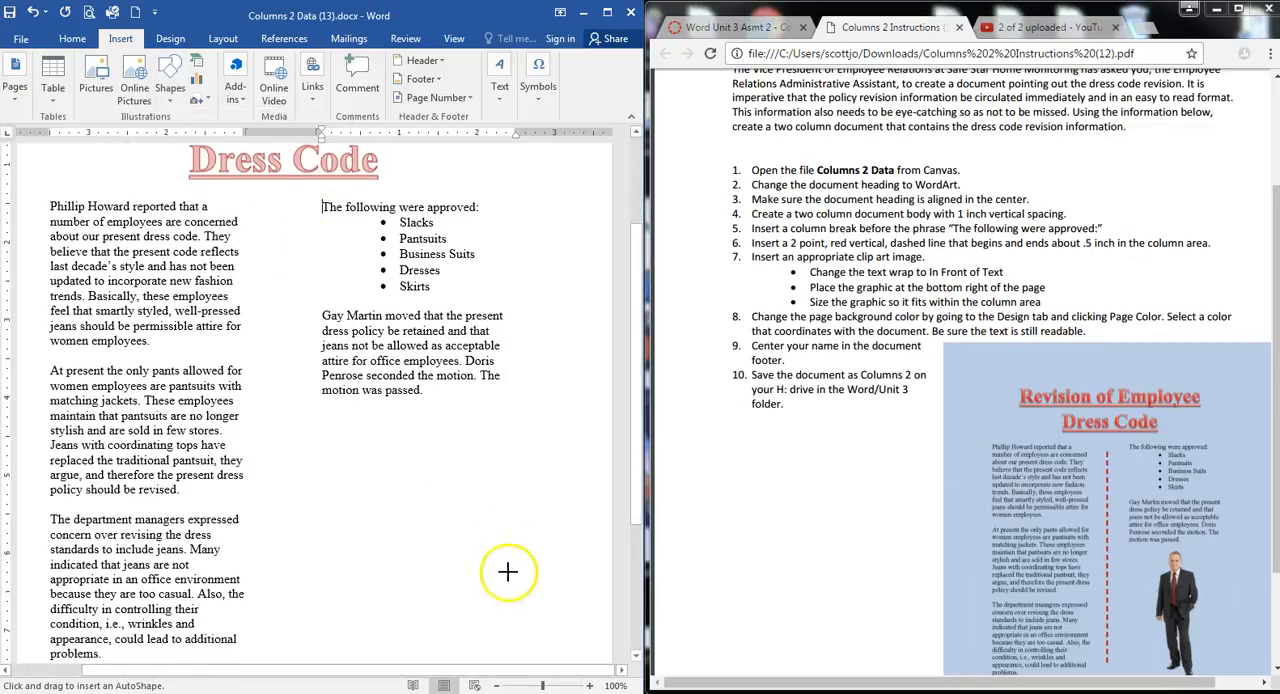
{"action": "left_click", "coordinate": [496, 685]}
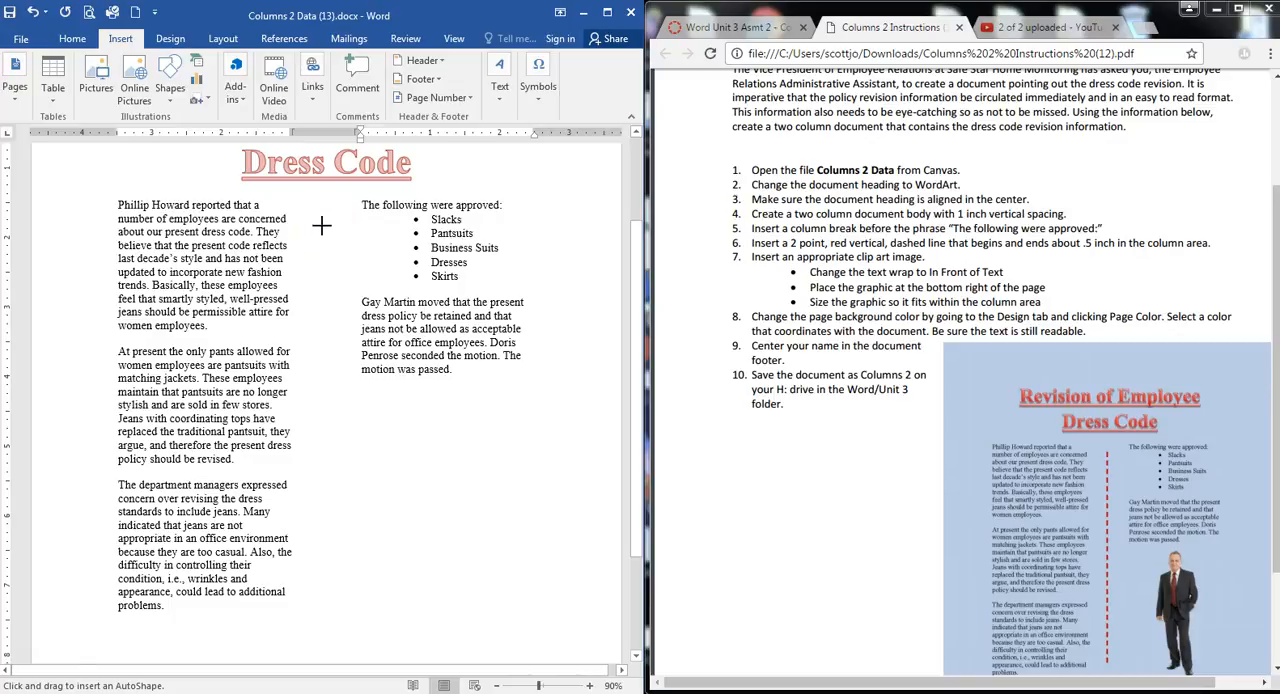
{"action": "left_click_drag", "start_coordinate": [332, 219], "coordinate": [325, 587]}
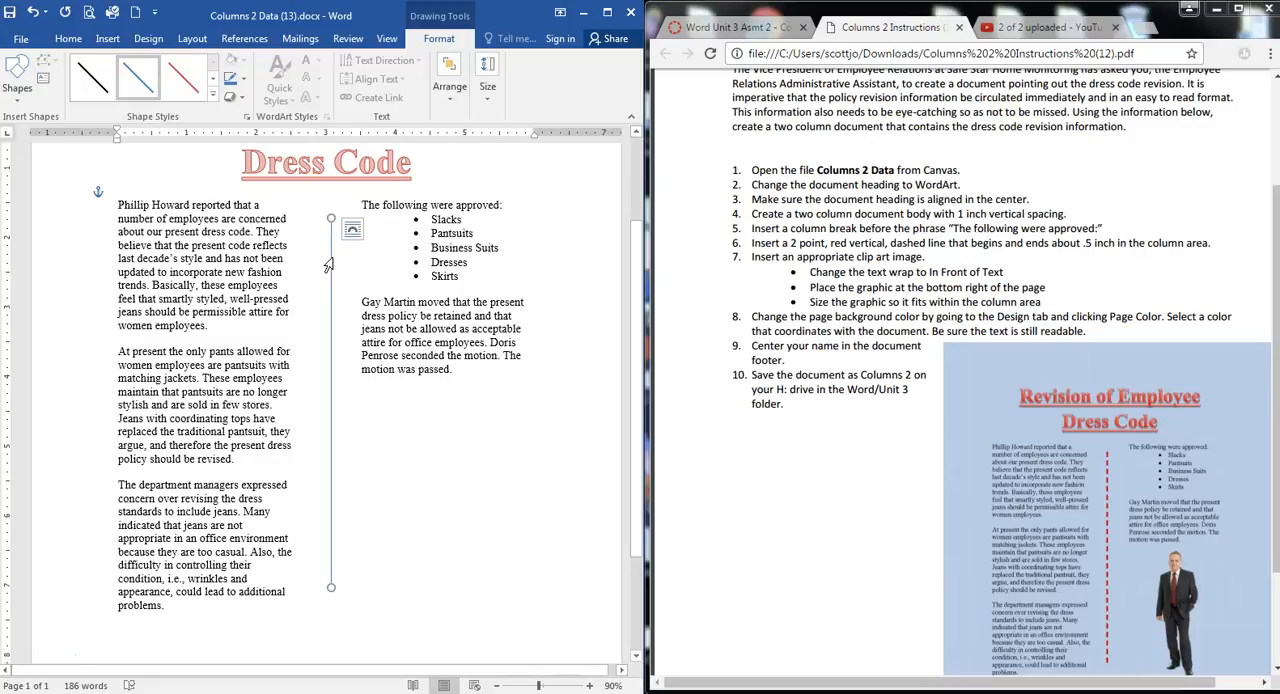
Color the vertical line between the columns standard red and set its weight to 2¼ pt
{"action": "left_click", "coordinate": [442, 44]}
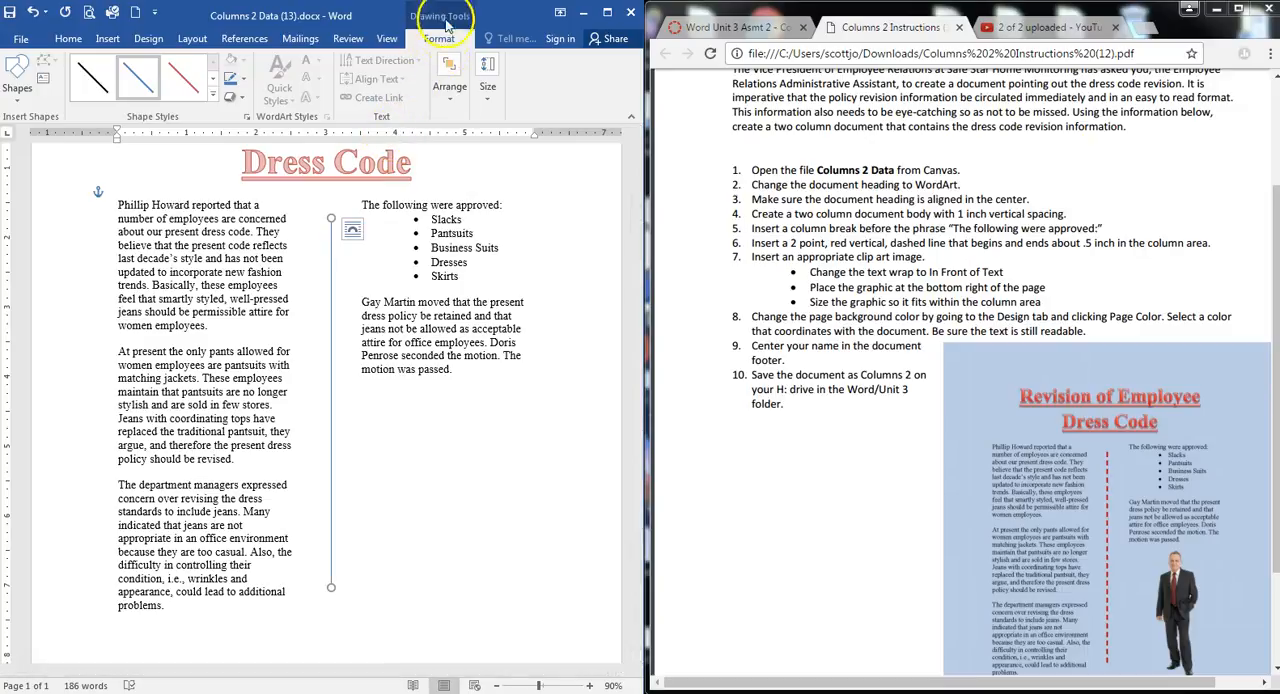
{"action": "left_click", "coordinate": [241, 80]}
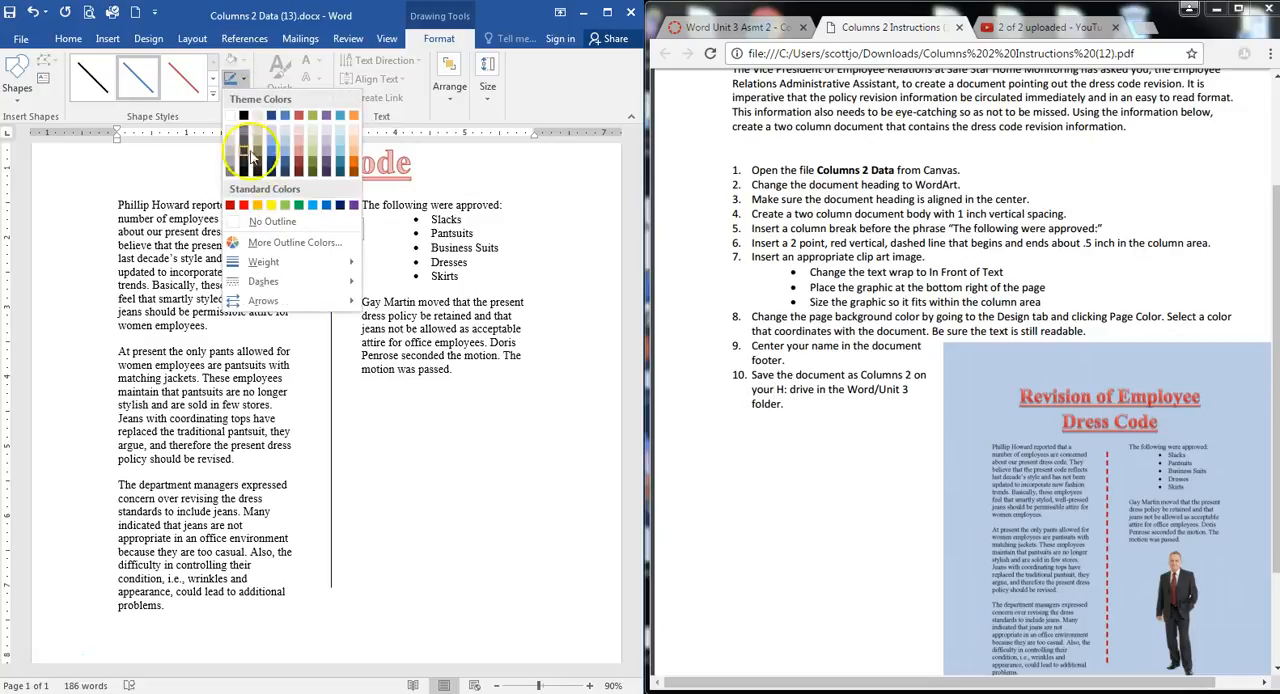
{"action": "left_click", "coordinate": [243, 205]}
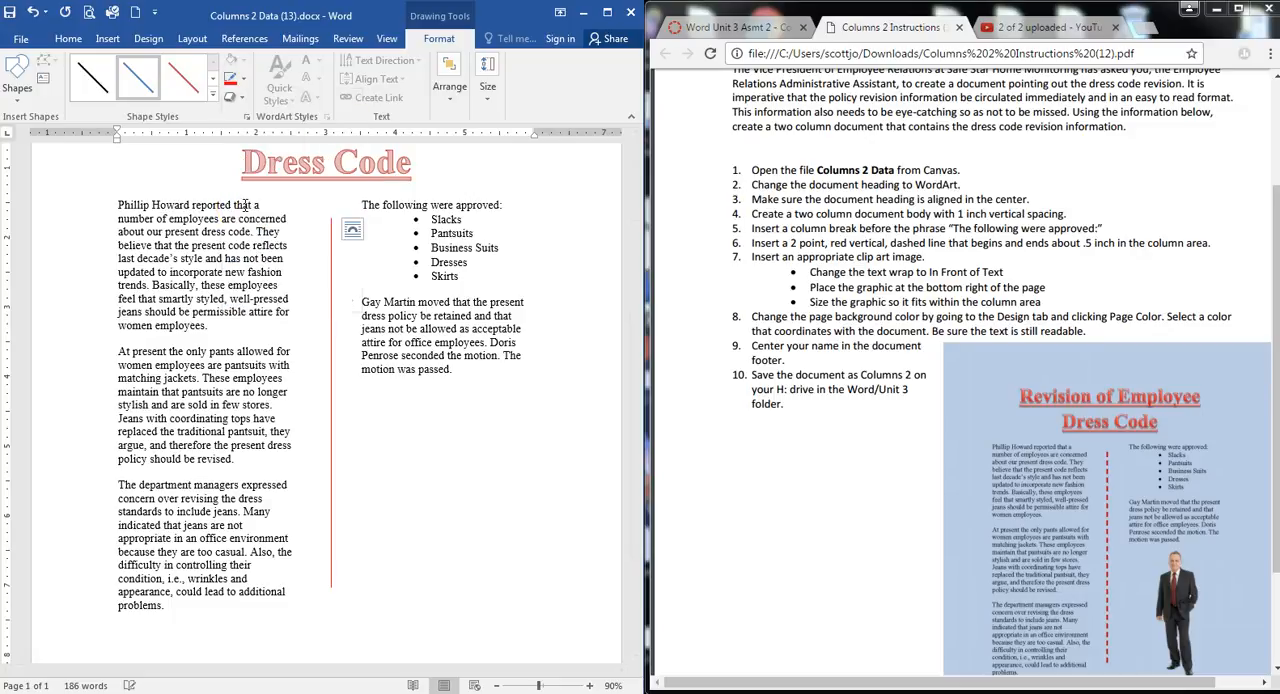
{"action": "left_click", "coordinate": [244, 82]}
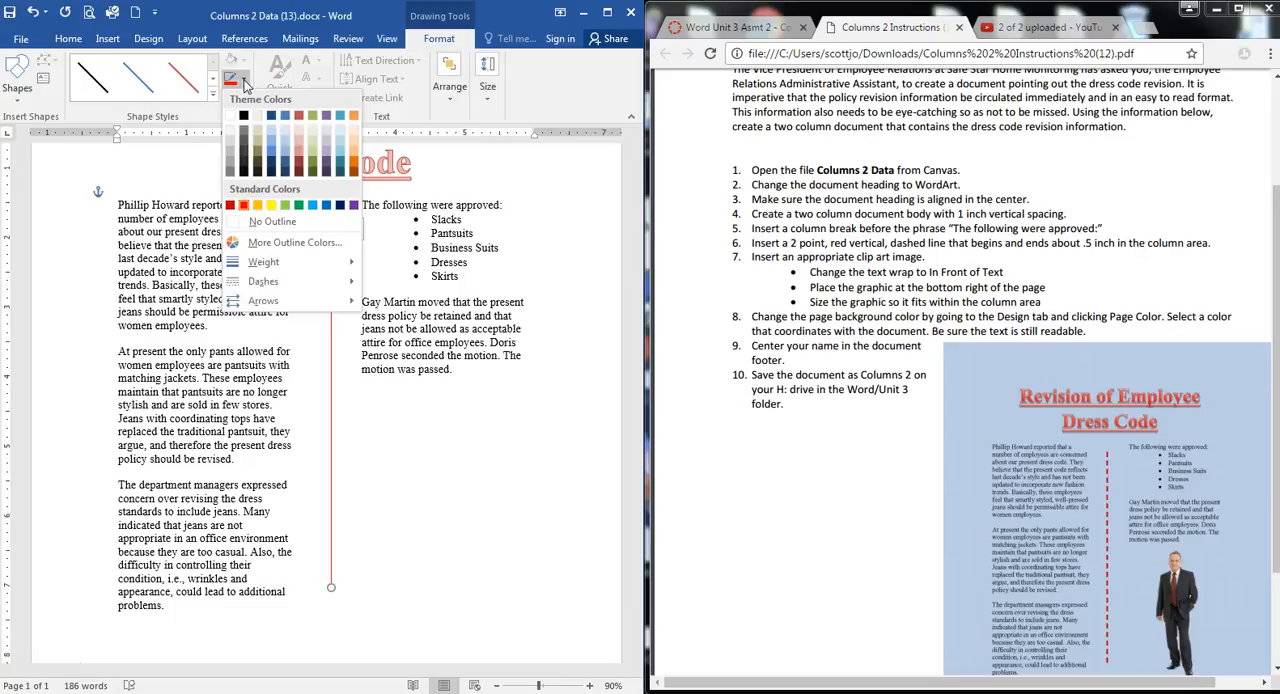
{"action": "mouse_move", "coordinate": [320, 262]}
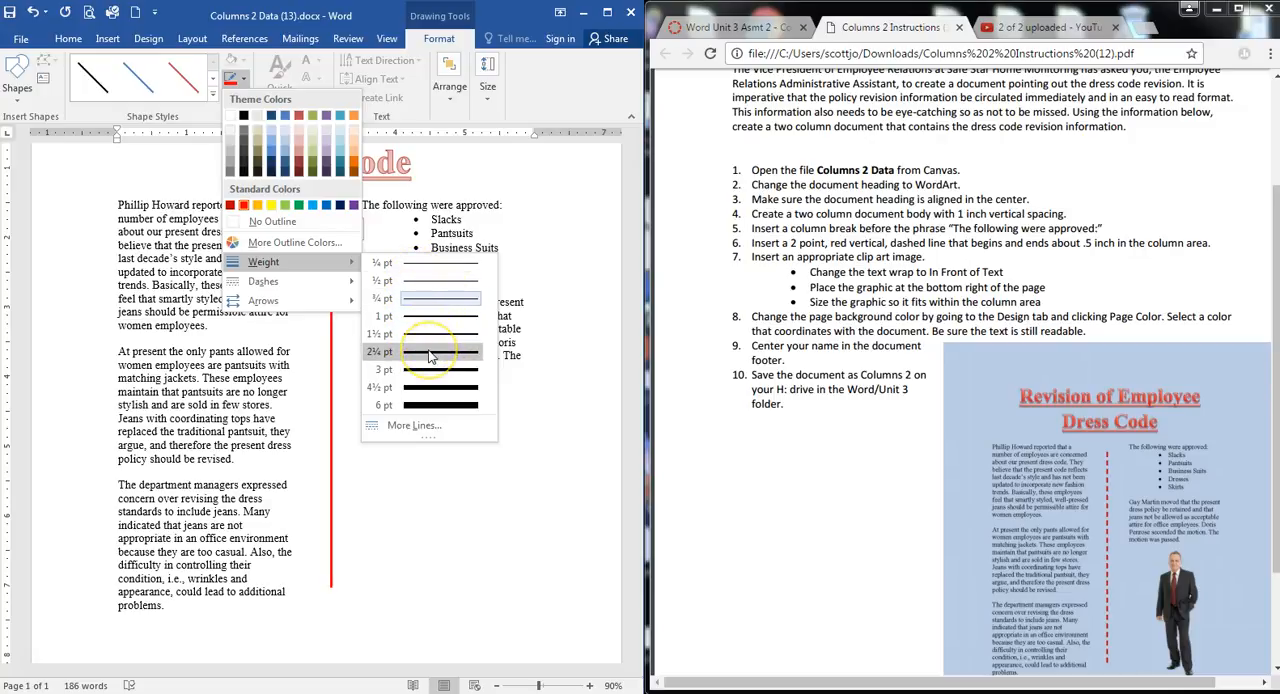
{"action": "left_click", "coordinate": [430, 354]}
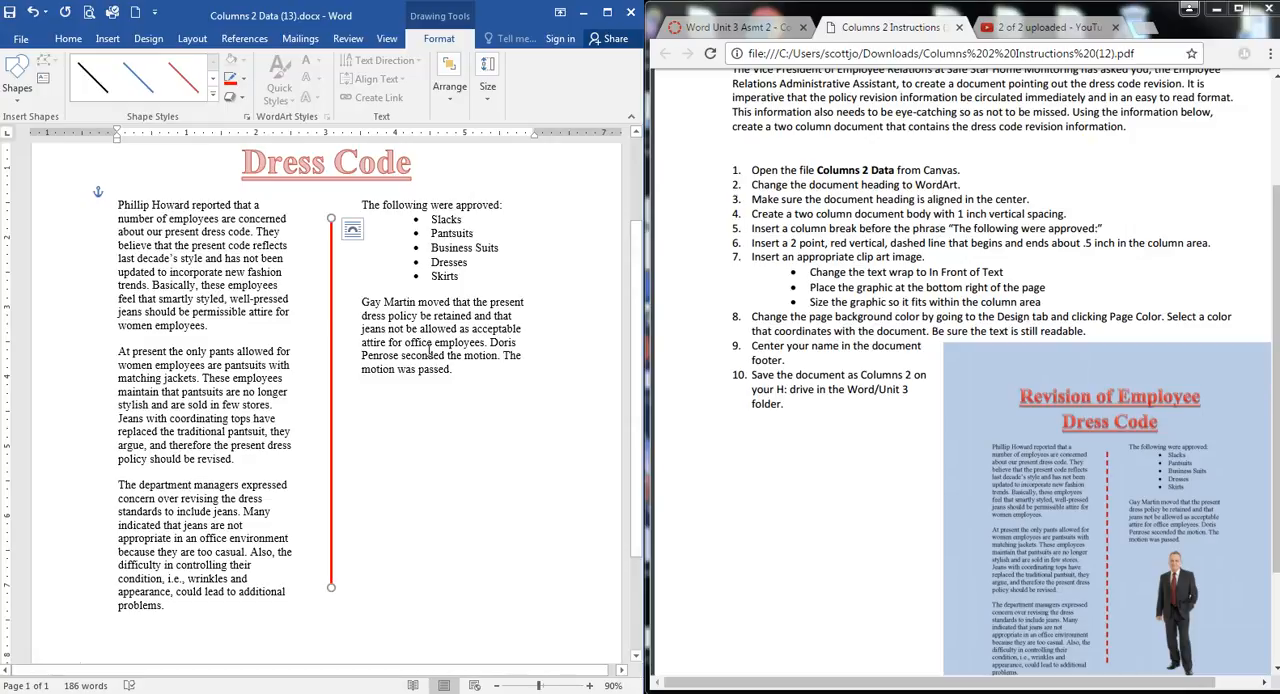
Give the red vertical line a dashed style made of short, even dashes
{"action": "left_click", "coordinate": [247, 85]}
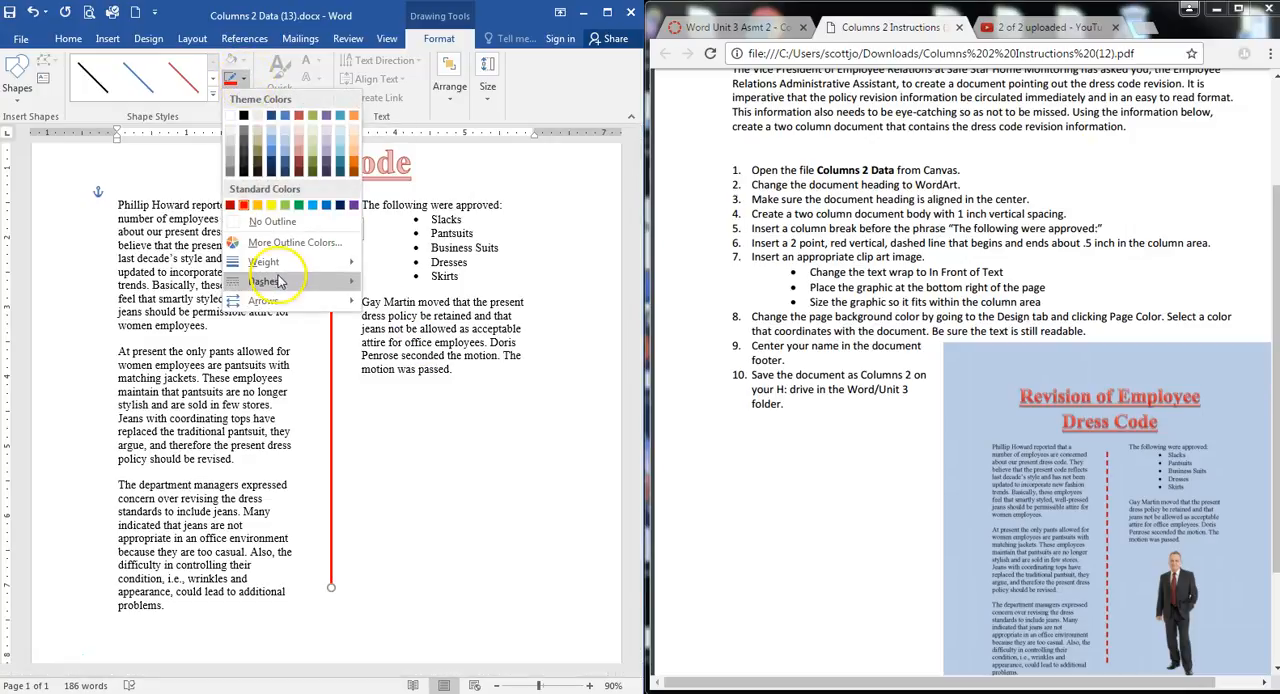
{"action": "left_click", "coordinate": [277, 287]}
{"action": "left_click", "coordinate": [407, 320]}
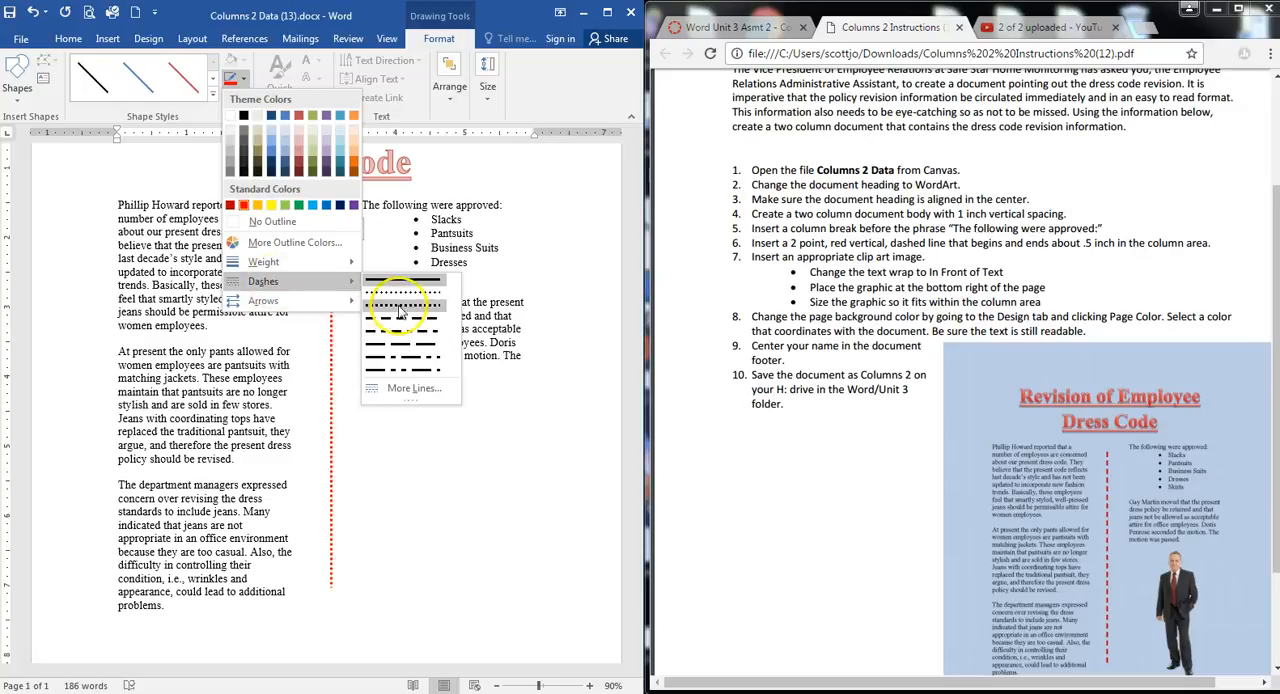
{"action": "left_click", "coordinate": [407, 323]}
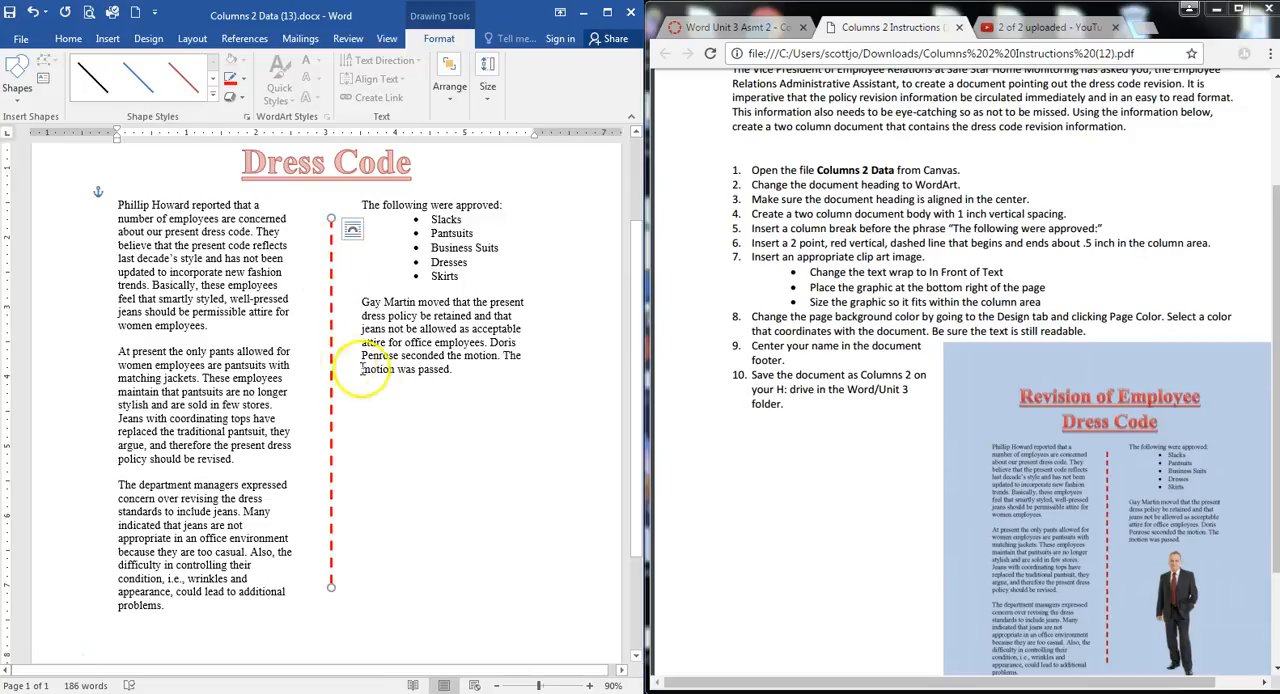
{"action": "left_click", "coordinate": [401, 425]}
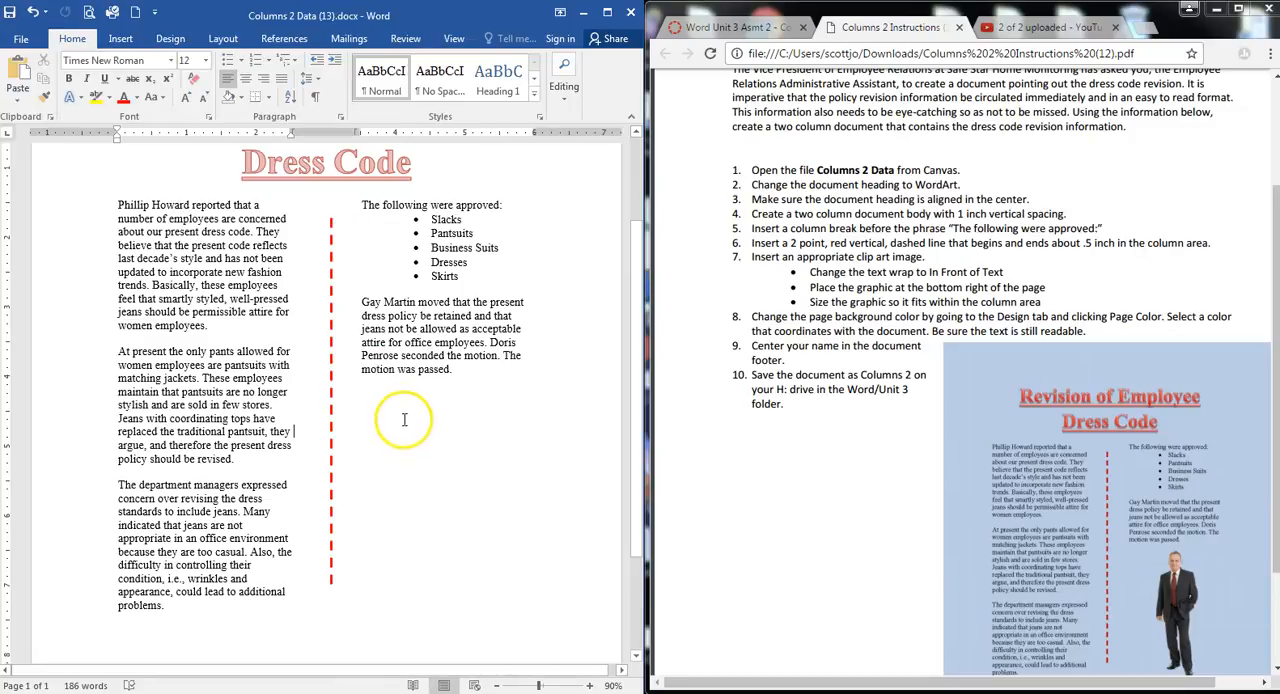
Add a blank line after the paragraph ending "motion was passed." in the second column
{"action": "left_click", "coordinate": [470, 378]}
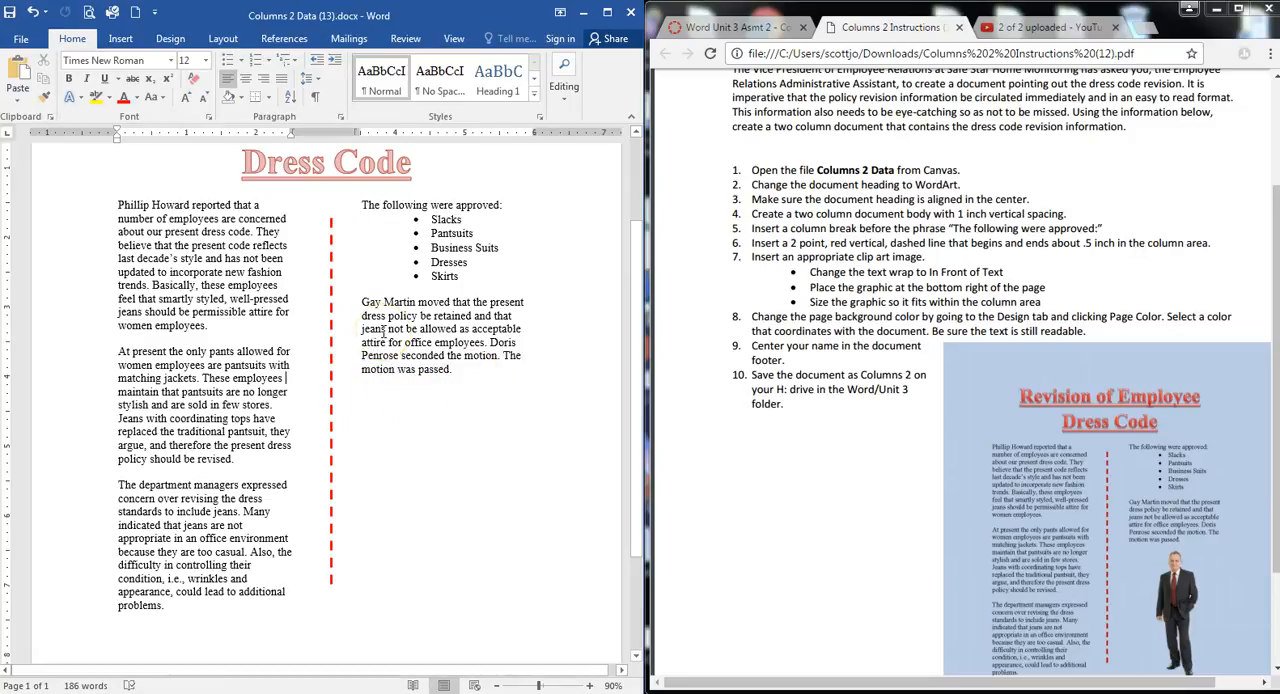
{"action": "left_click", "coordinate": [451, 372]}
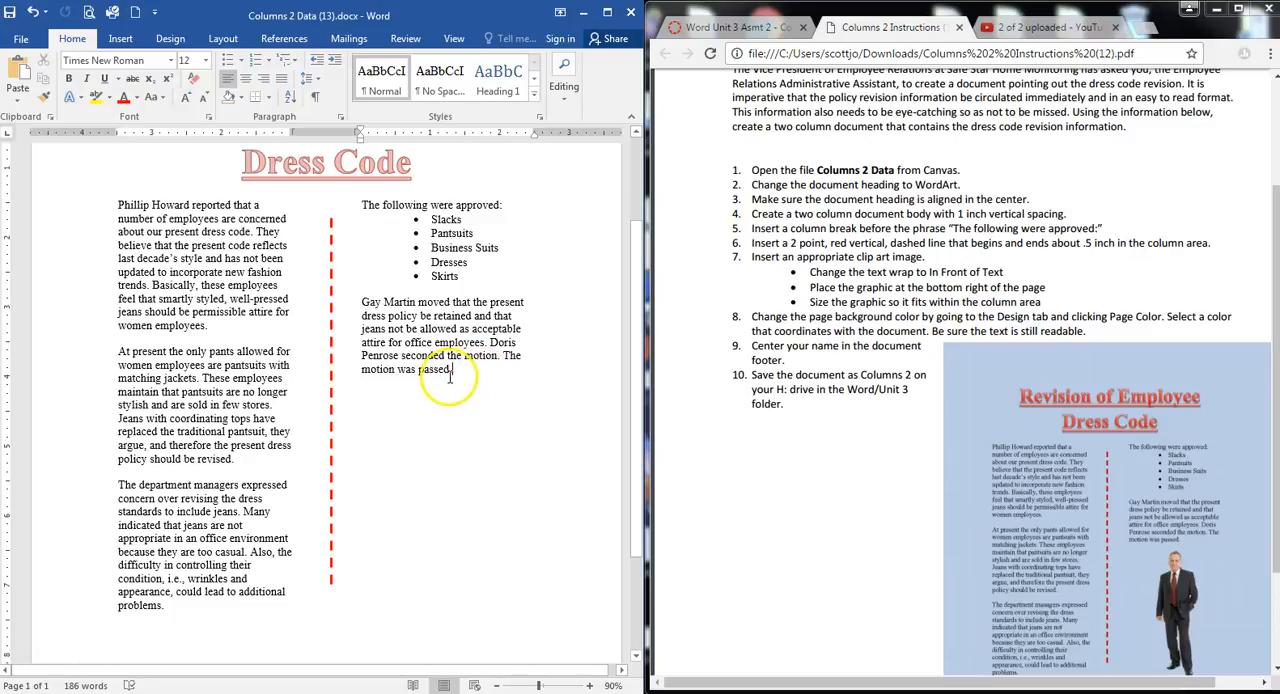
{"action": "key", "text": "Return"}
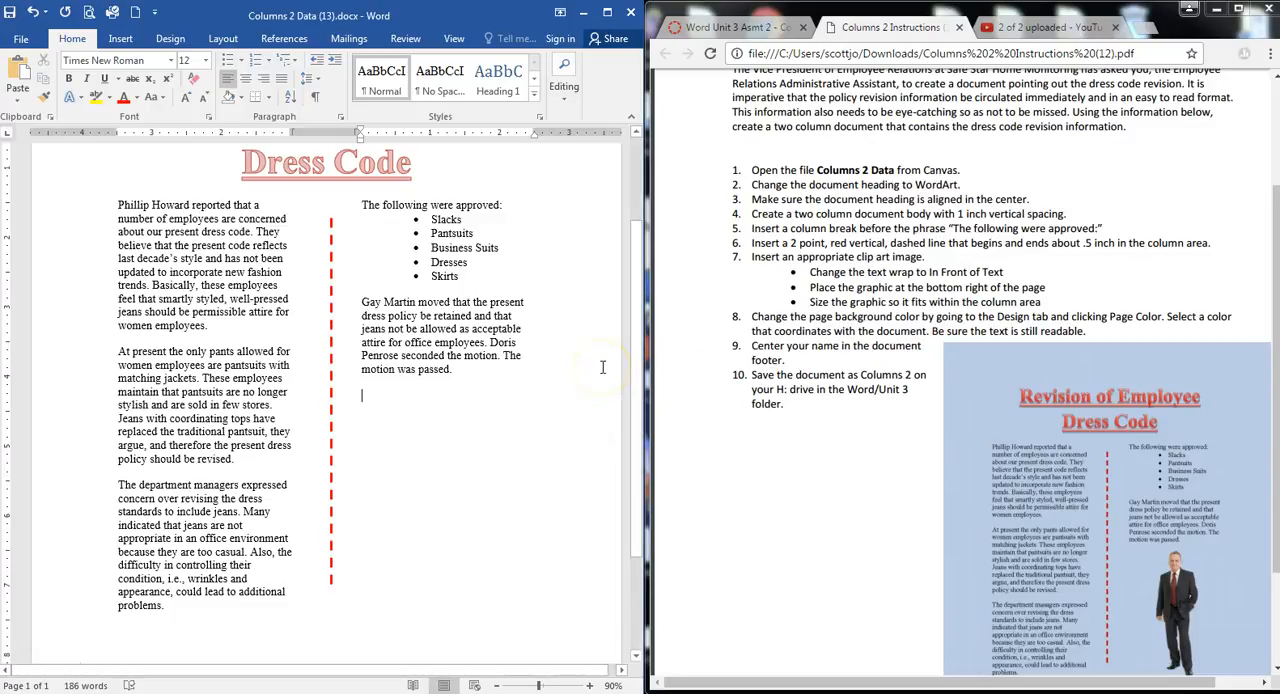
Search online pictures for "business man", browse the results and try to insert the first photo, the gray-haired man in a blue tie
{"action": "left_click", "coordinate": [119, 40]}
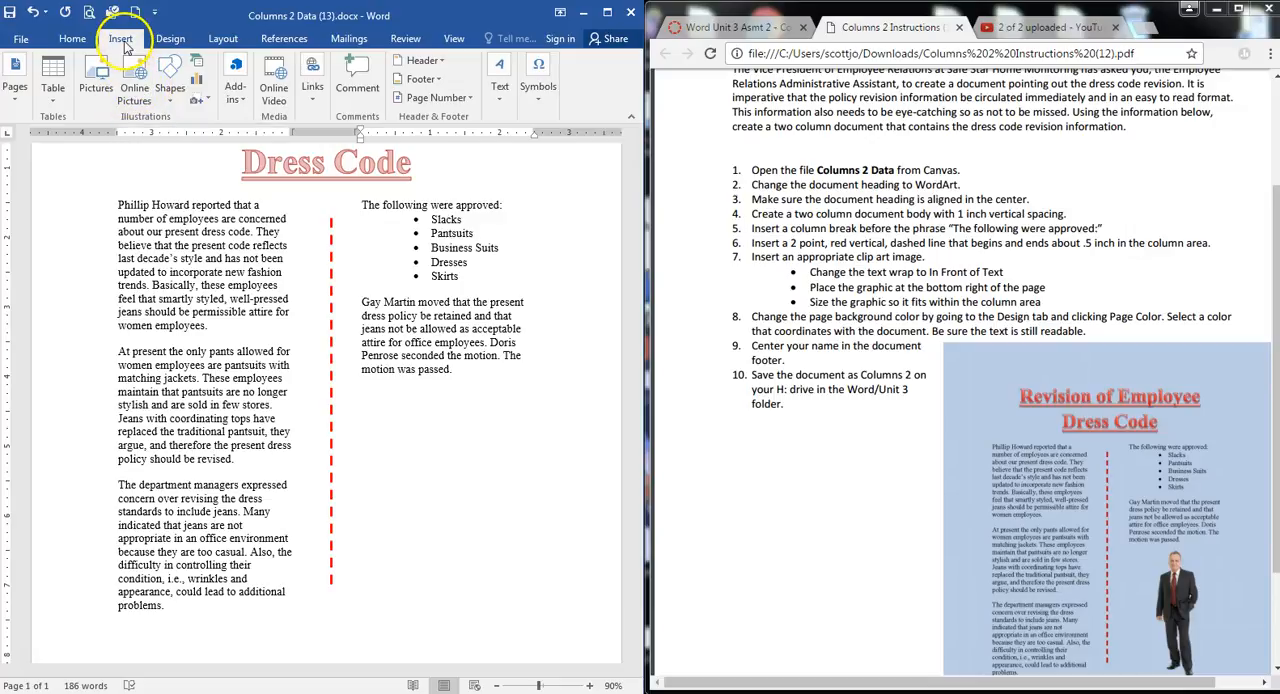
{"action": "left_click", "coordinate": [134, 90]}
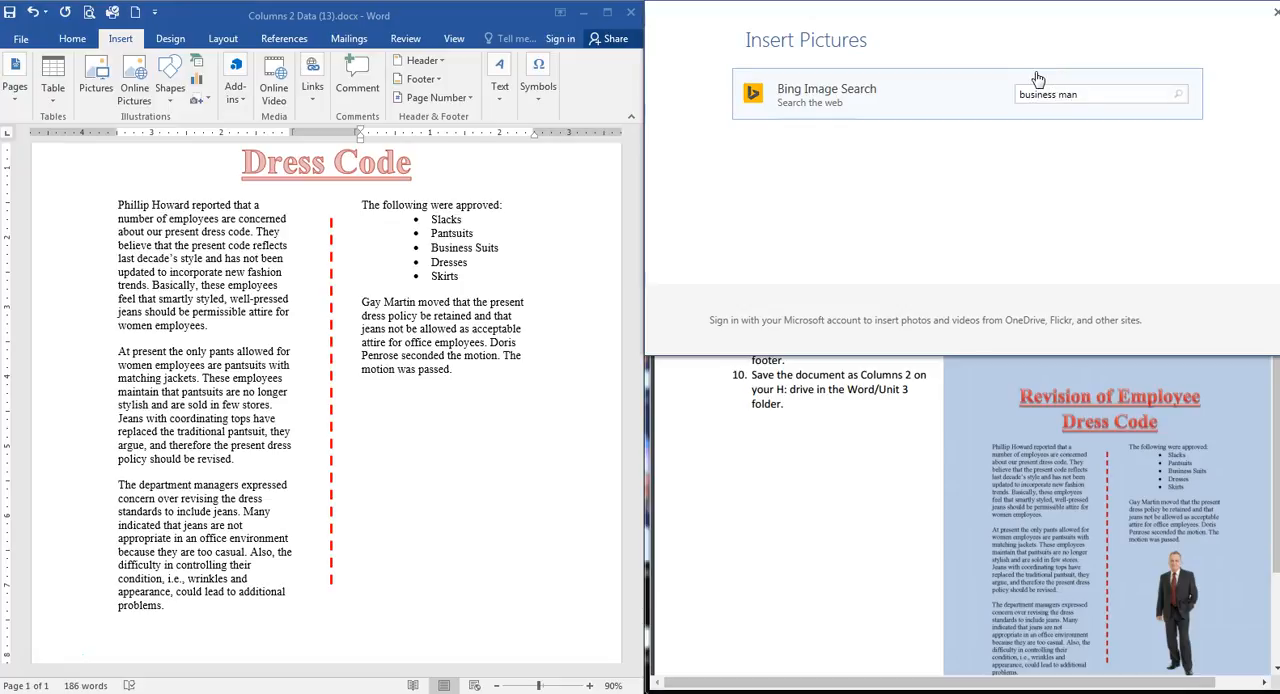
{"action": "key", "text": "Return"}
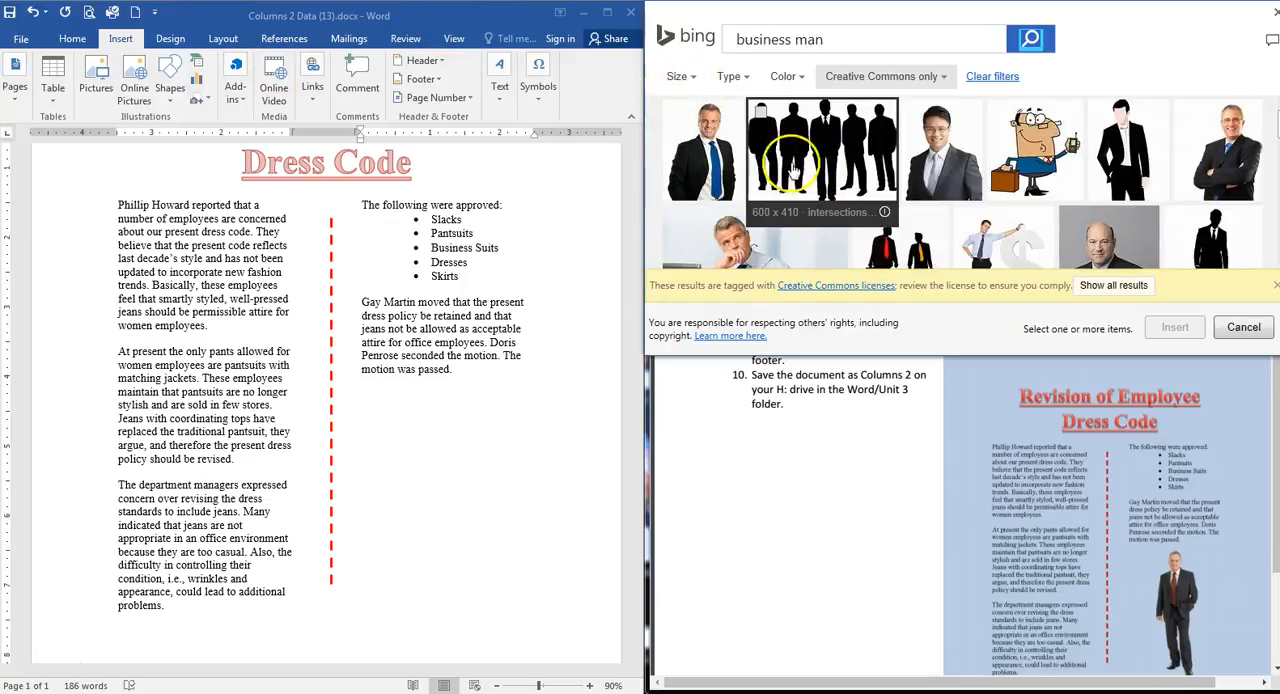
{"action": "scroll", "coordinate": [811, 170], "scroll_direction": "down", "scroll_amount": 1}
{"action": "scroll", "coordinate": [811, 170], "scroll_direction": "down", "scroll_amount": 1}
{"action": "scroll", "coordinate": [811, 170], "scroll_direction": "down", "scroll_amount": 3}
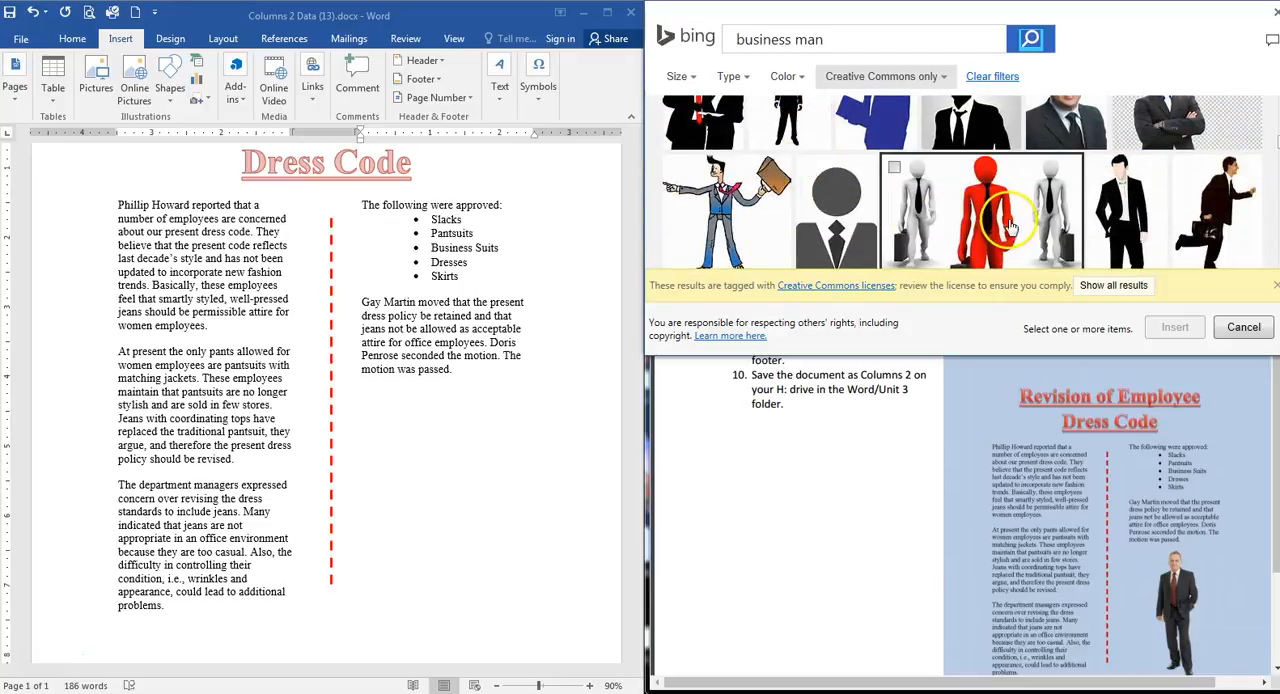
{"action": "scroll", "coordinate": [1014, 229], "scroll_direction": "down", "scroll_amount": 3}
{"action": "scroll", "coordinate": [958, 218], "scroll_direction": "down", "scroll_amount": 5}
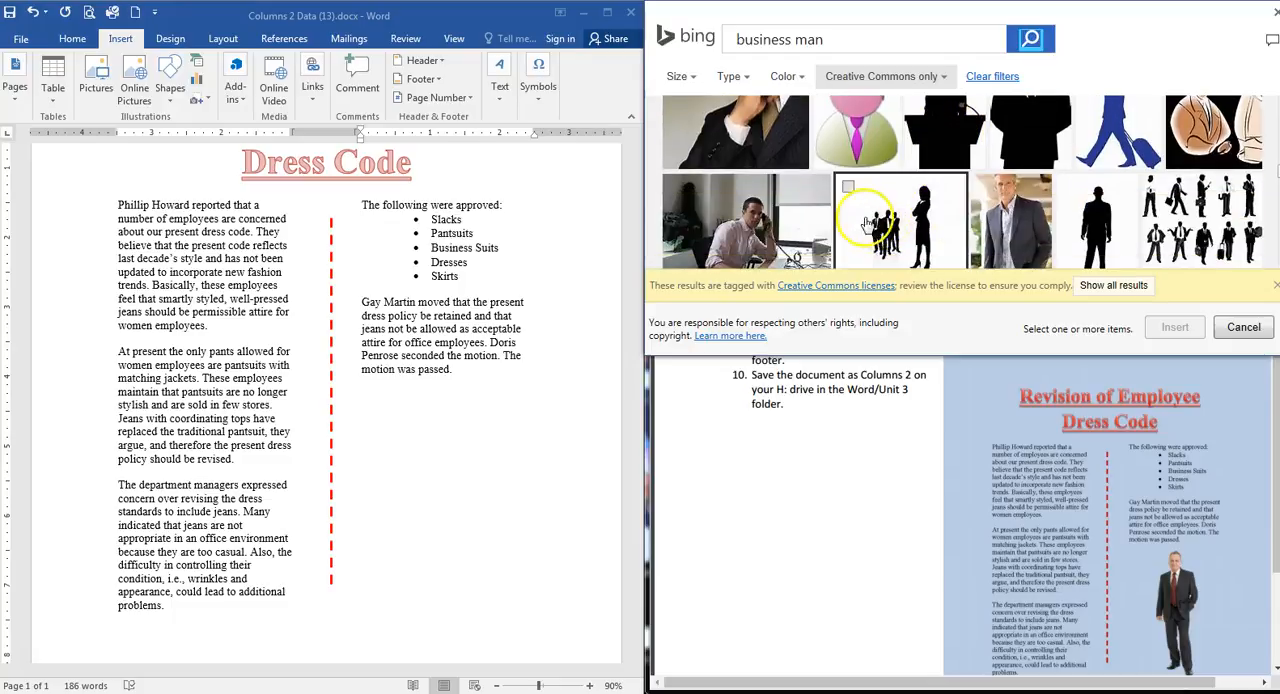
{"action": "scroll", "coordinate": [860, 228], "scroll_direction": "down", "scroll_amount": 5}
{"action": "scroll", "coordinate": [843, 232], "scroll_direction": "down", "scroll_amount": 5}
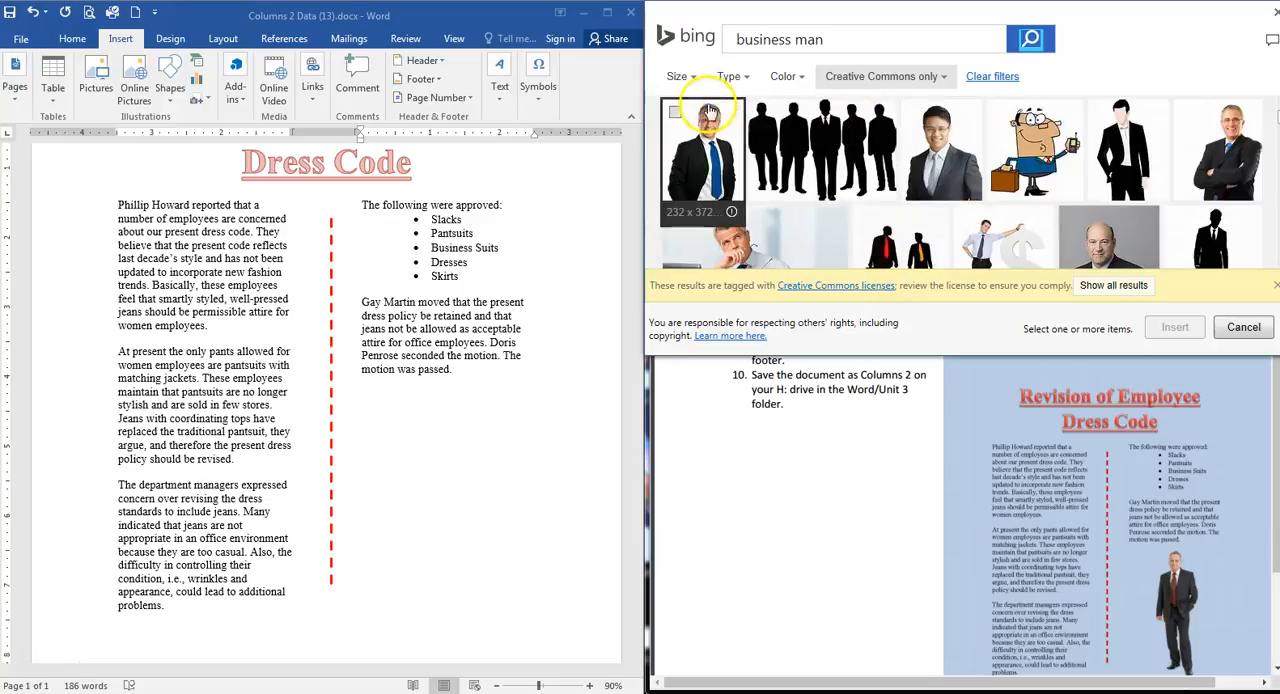
{"action": "left_click", "coordinate": [676, 113]}
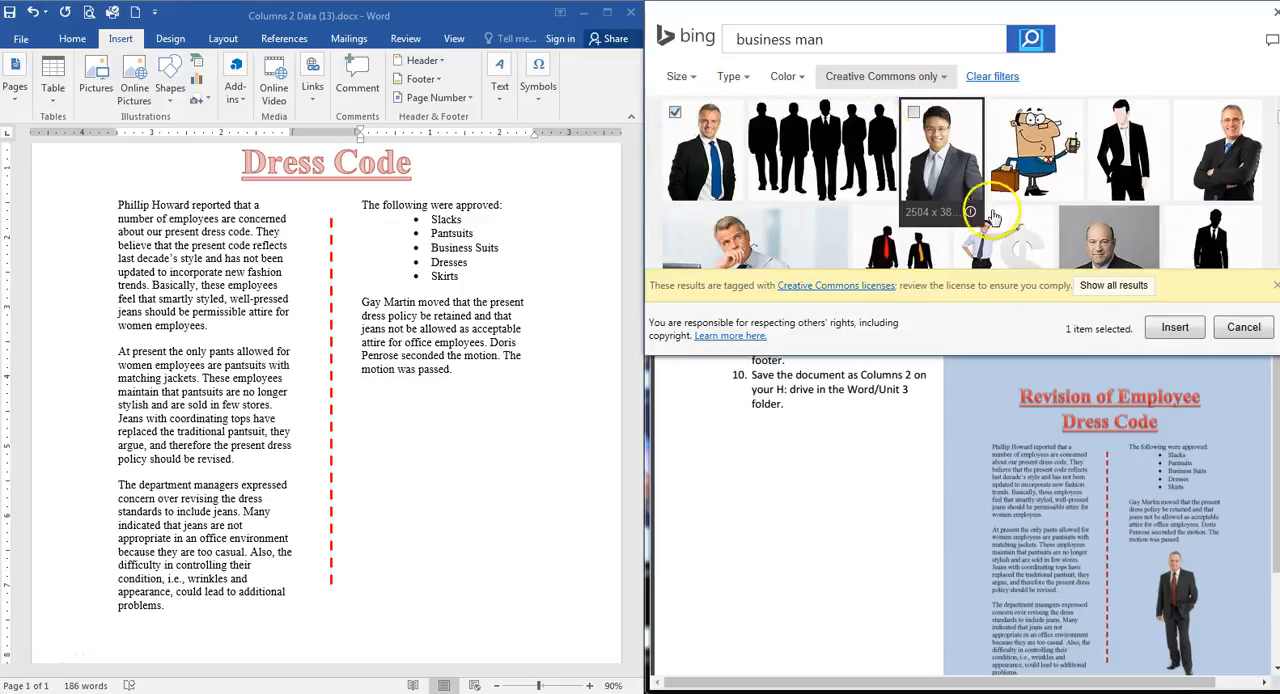
{"action": "left_click", "coordinate": [1175, 327]}
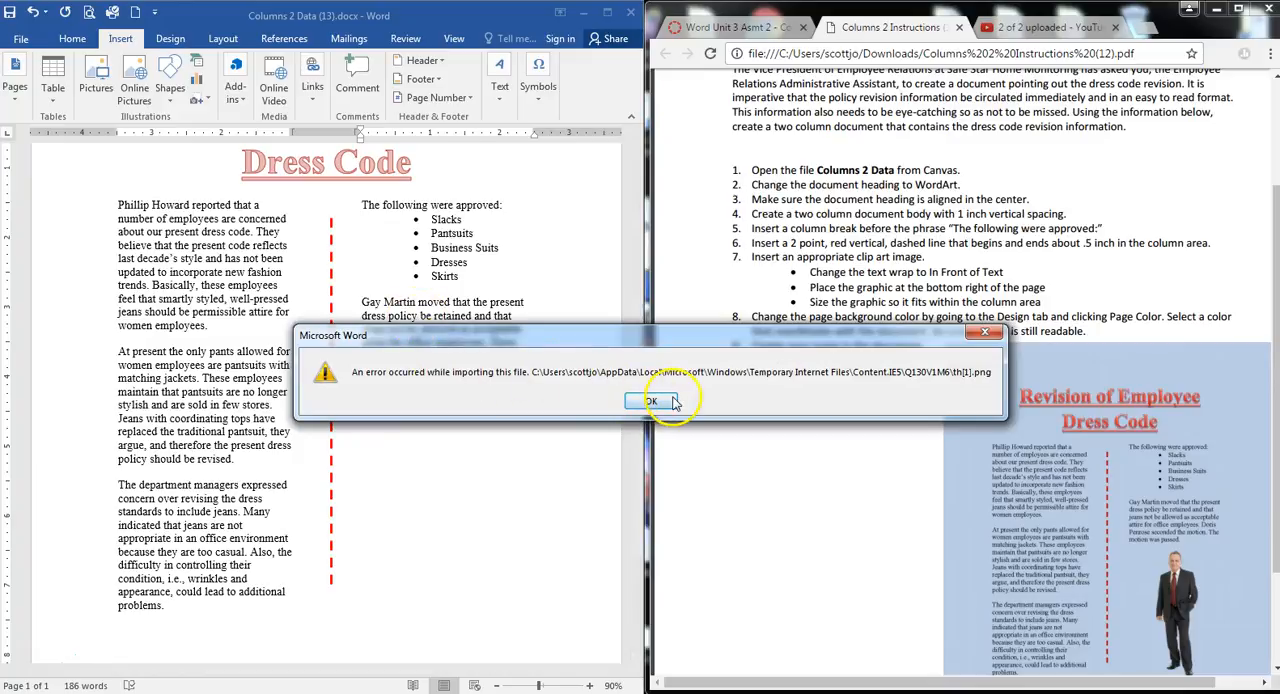
{"action": "left_click", "coordinate": [646, 400]}
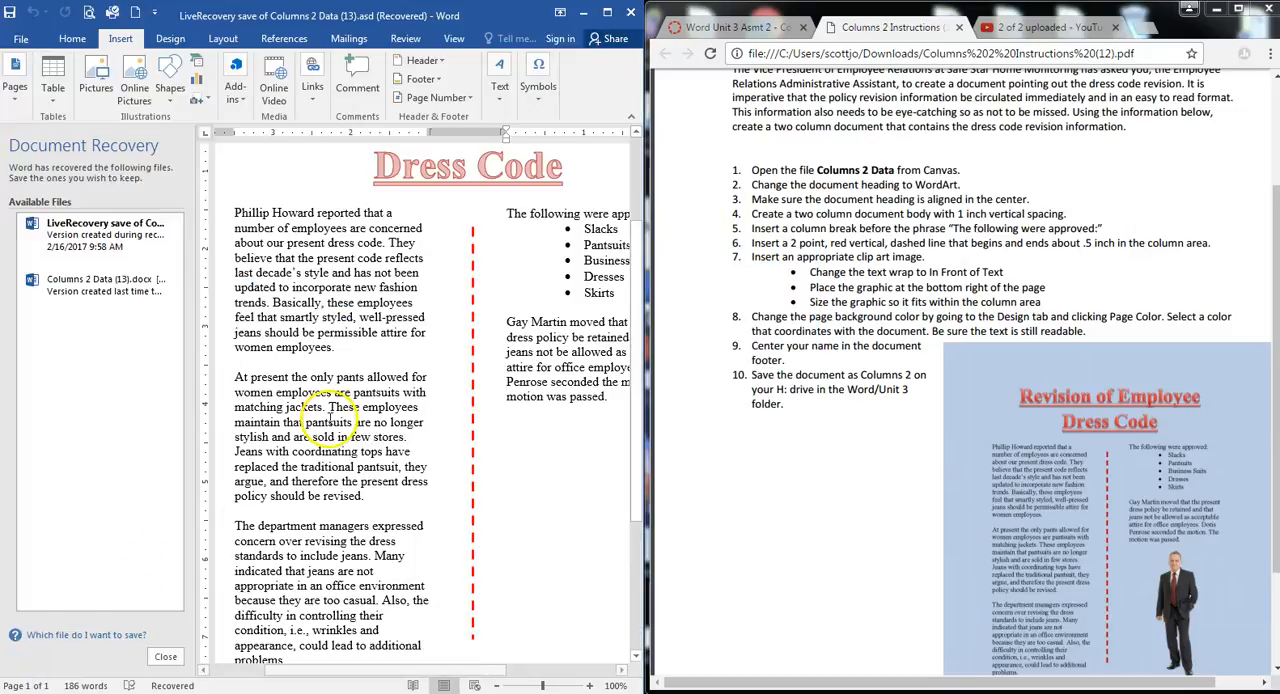
Repeat the "business man" picture search in the recovered document and try again to insert the first photo
{"action": "left_click", "coordinate": [135, 90]}
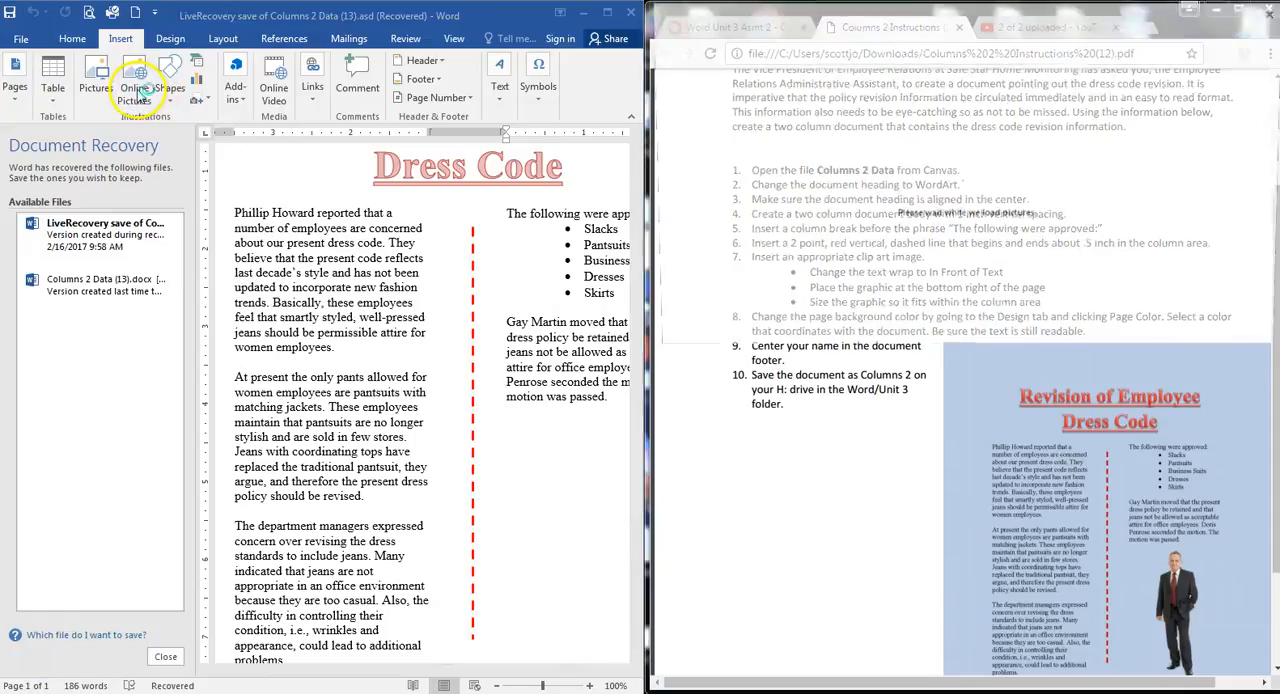
{"action": "type", "text": "business man"}
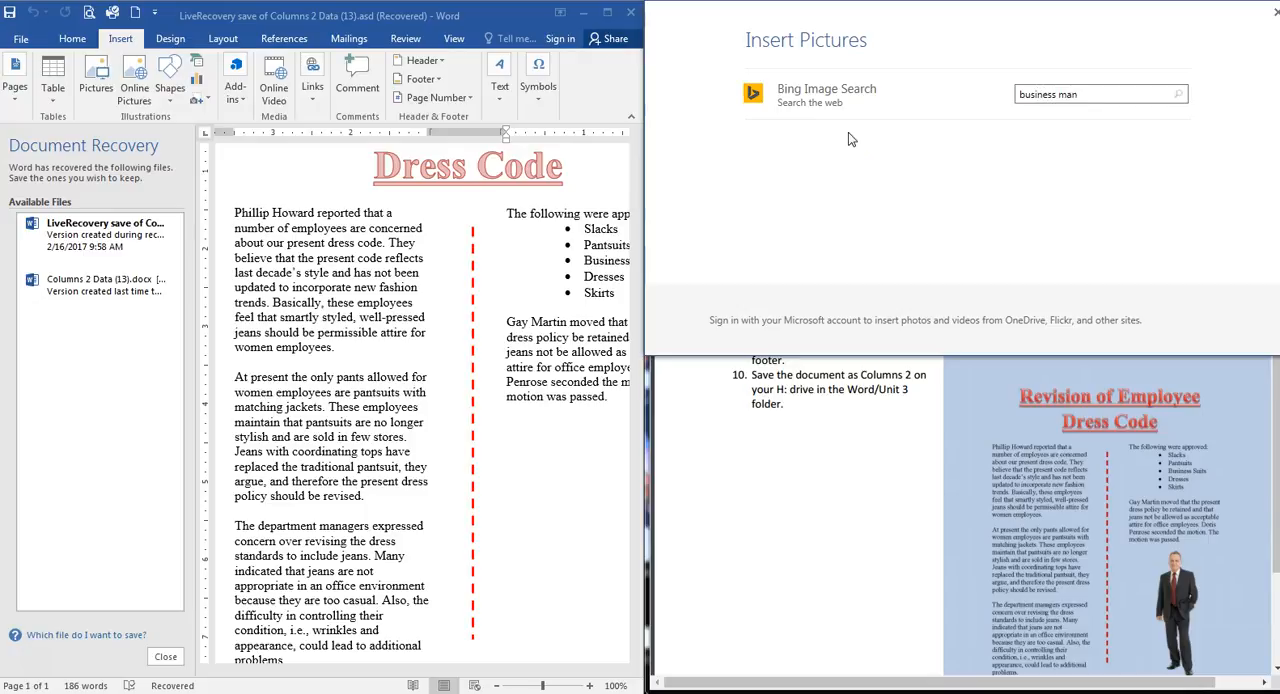
{"action": "key", "text": "Return"}
{"action": "left_click", "coordinate": [677, 115]}
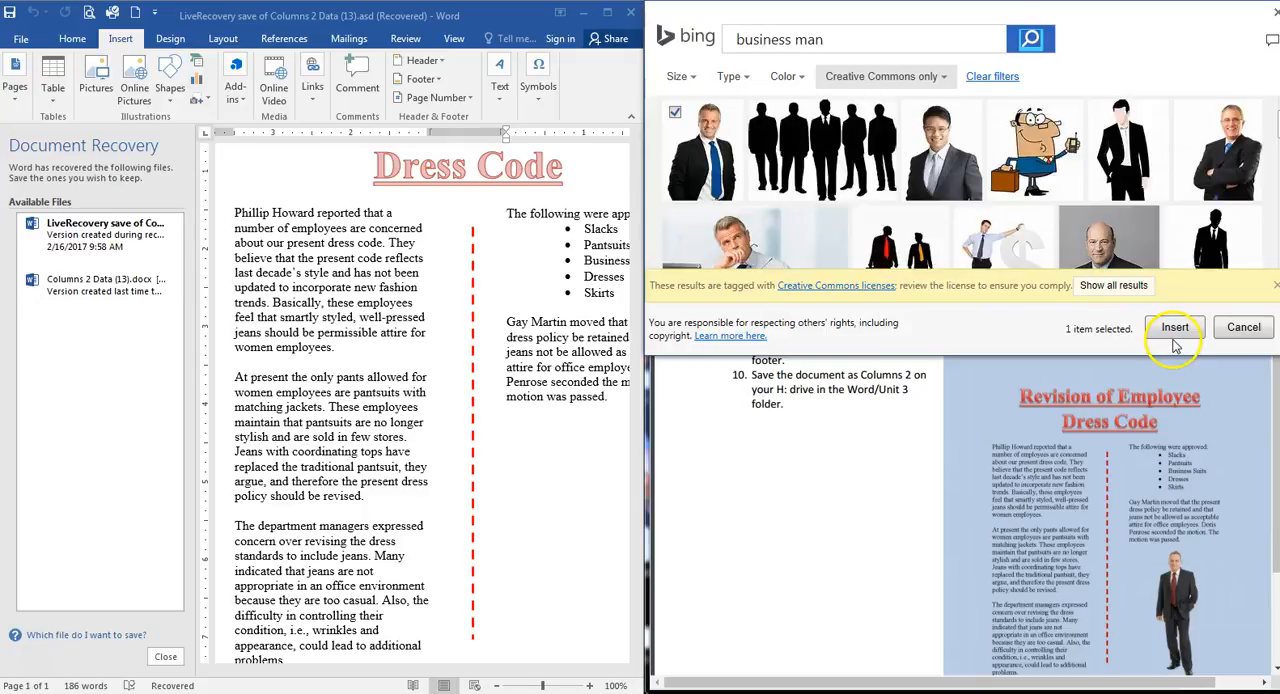
{"action": "left_click", "coordinate": [1175, 340]}
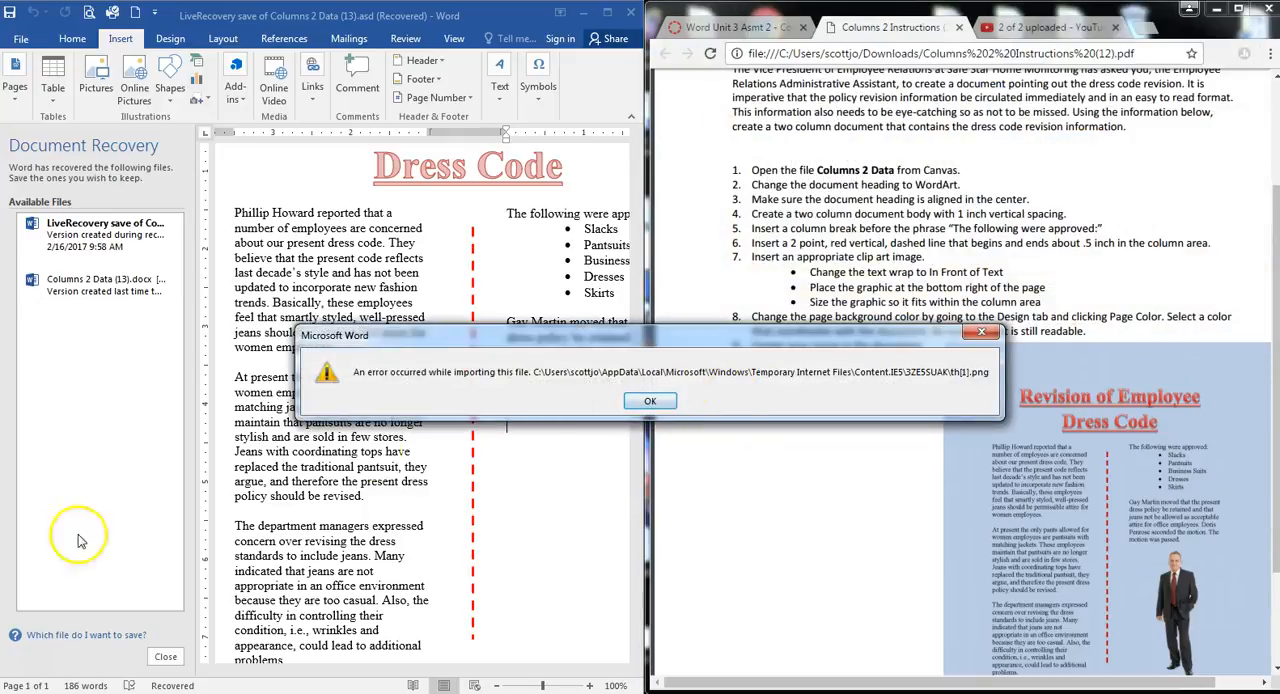
{"action": "left_click", "coordinate": [667, 402]}
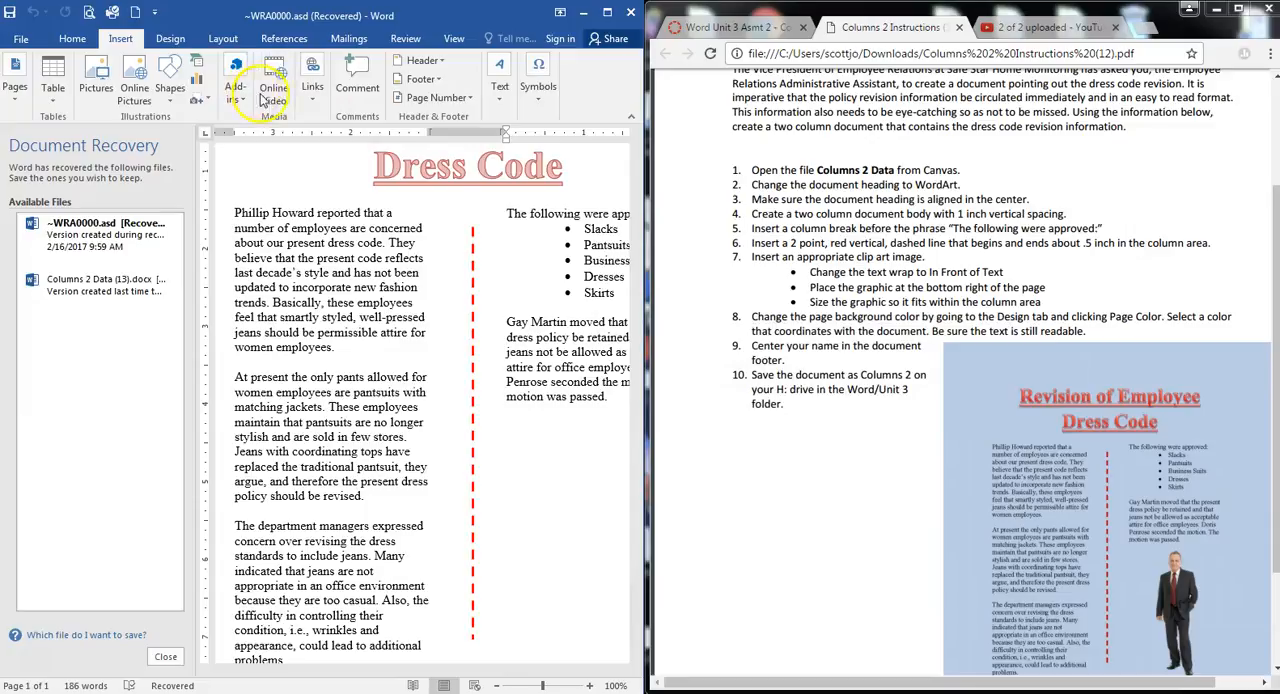
Search online pictures for "business man" and insert the photo of the man in glasses with crossed arms below the second column's text
{"action": "left_click", "coordinate": [137, 103]}
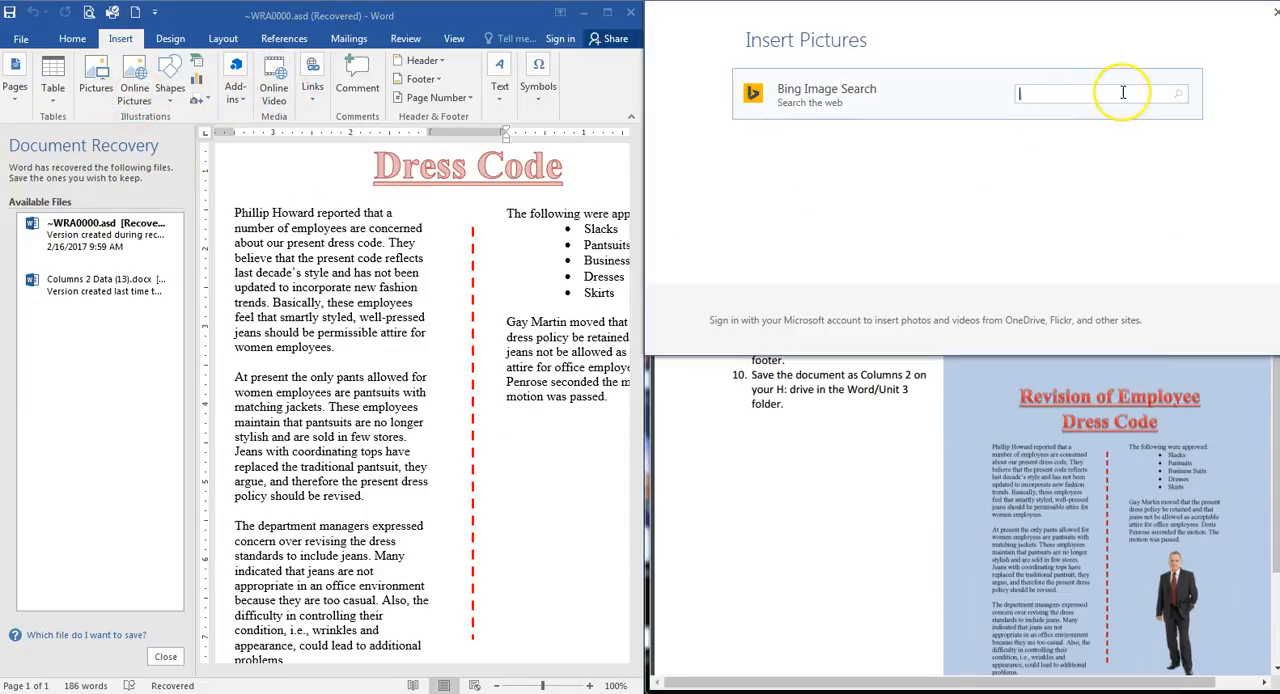
{"action": "type", "text": "business man"}
{"action": "key", "text": "Return"}
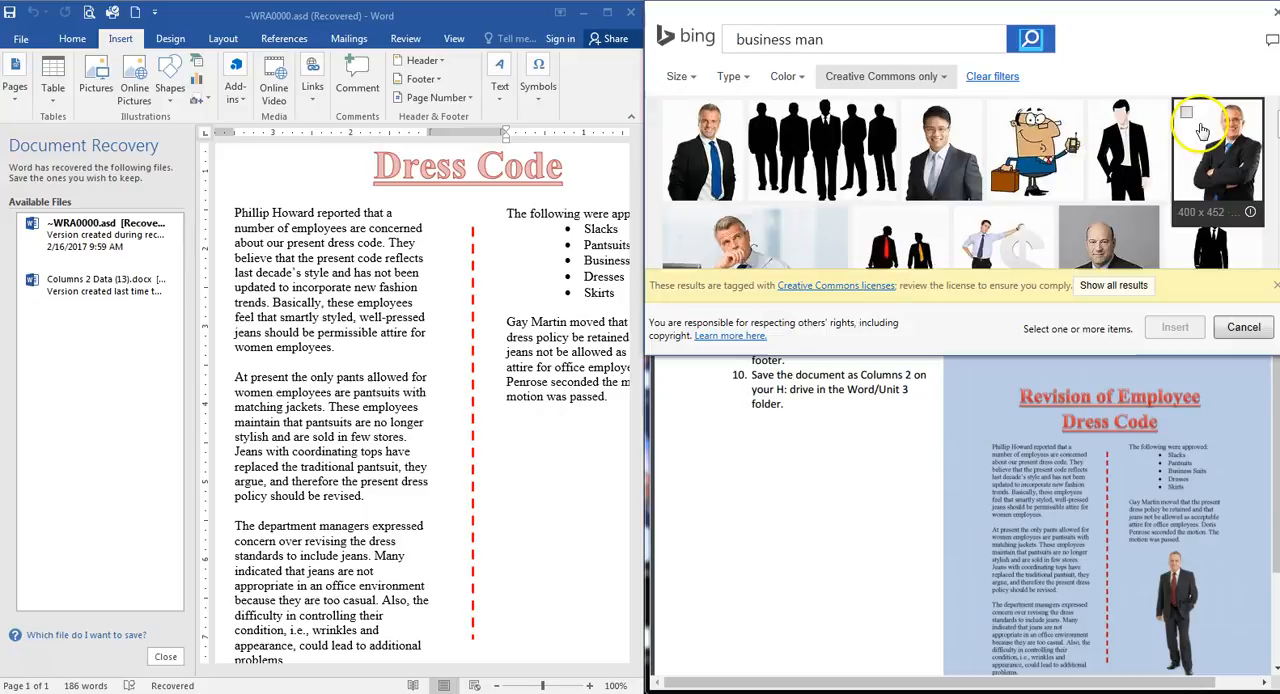
{"action": "left_click", "coordinate": [1188, 116]}
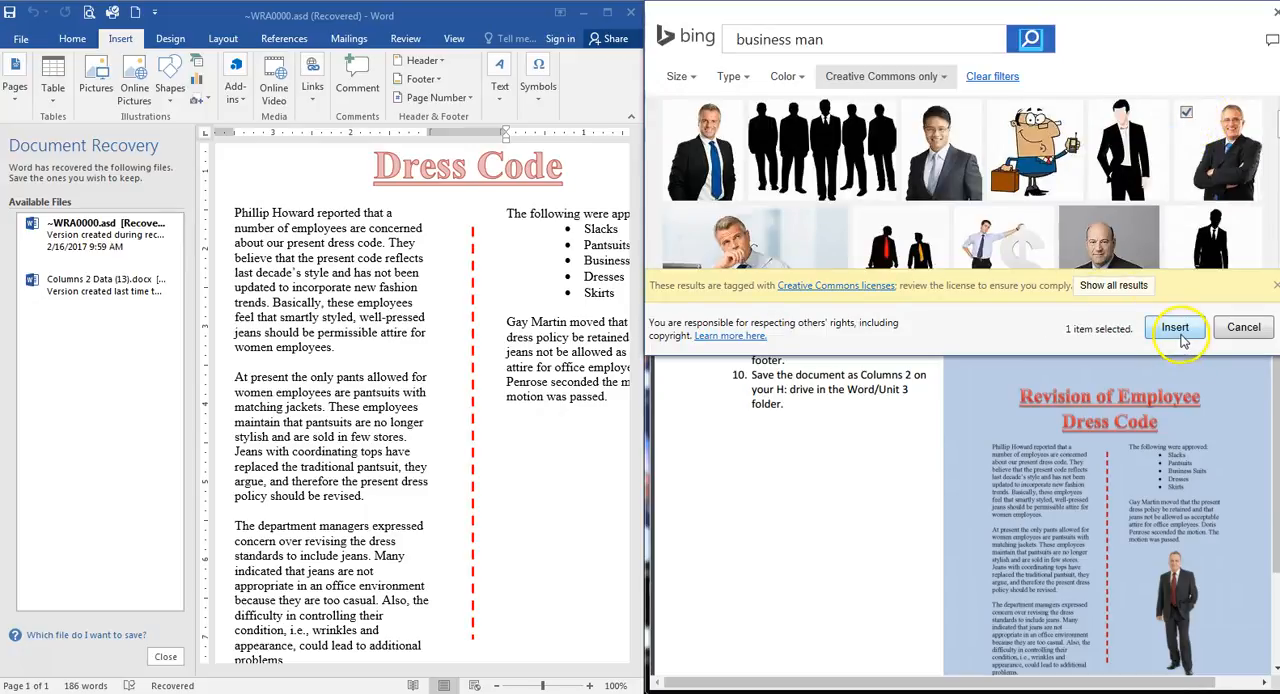
{"action": "left_click", "coordinate": [1176, 328]}
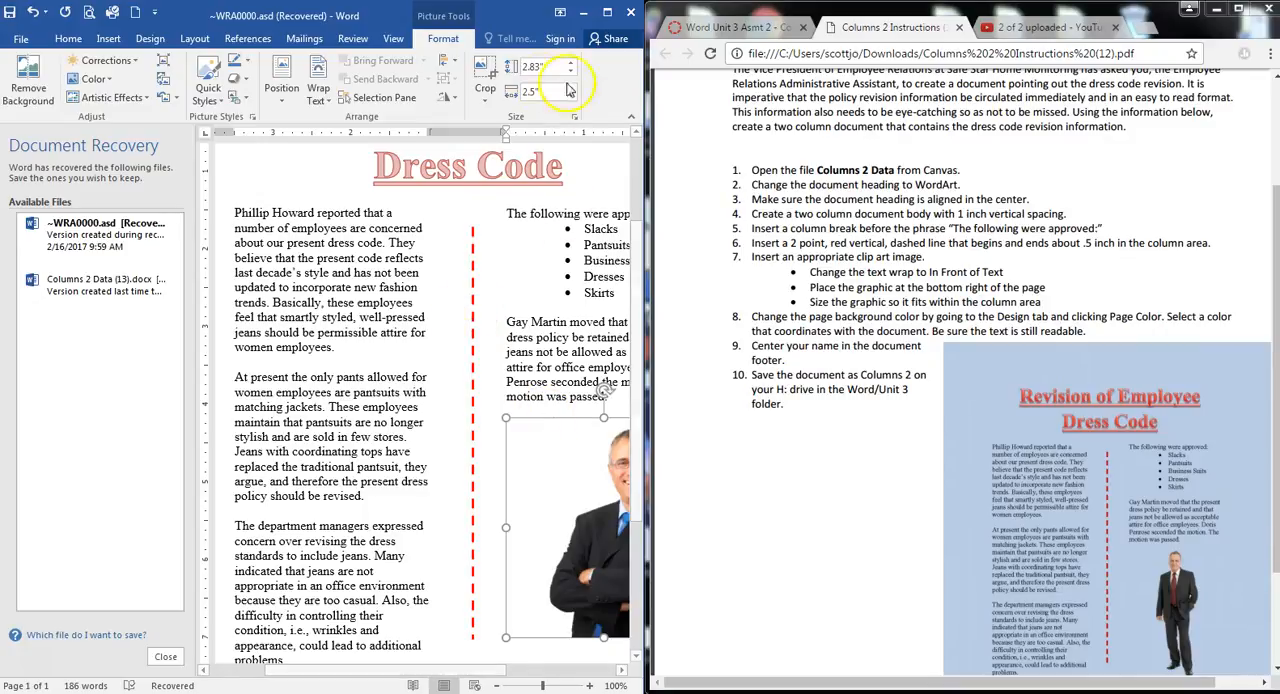
Set the picture's text wrapping to In Front of Text and nudge it slightly to the right below the second column's text
{"action": "left_click_drag", "start_coordinate": [480, 672], "coordinate": [571, 672]}
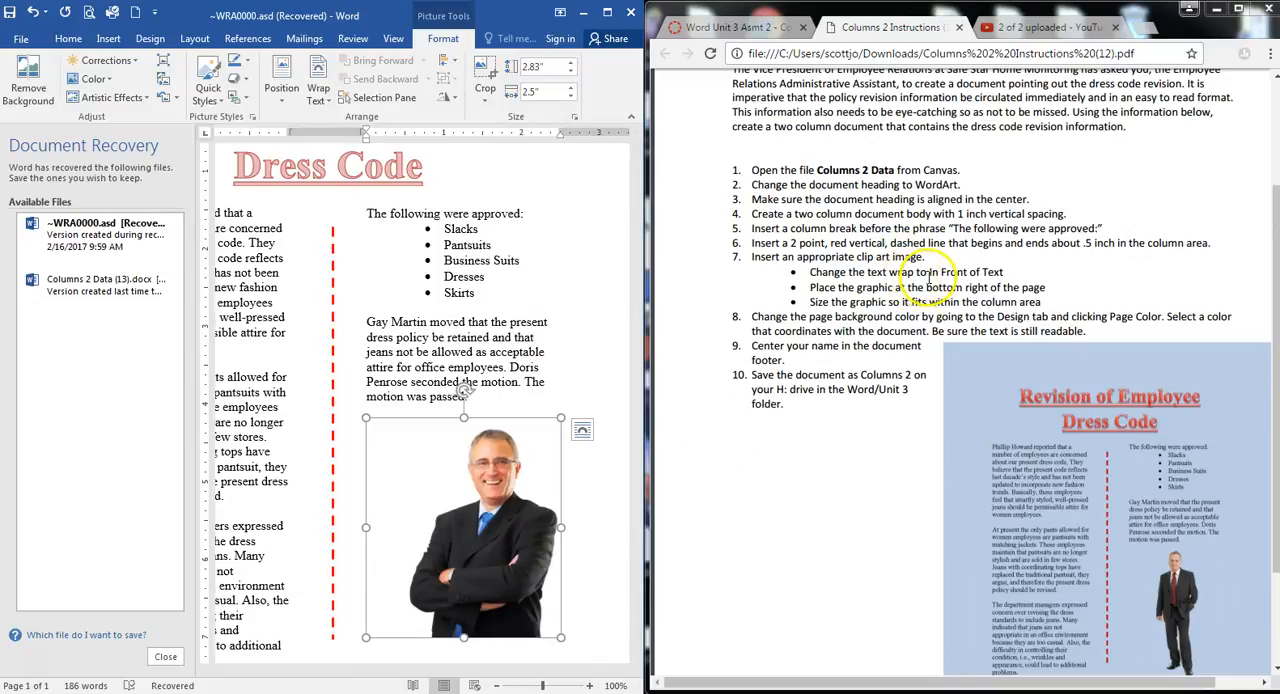
{"action": "left_click", "coordinate": [582, 440]}
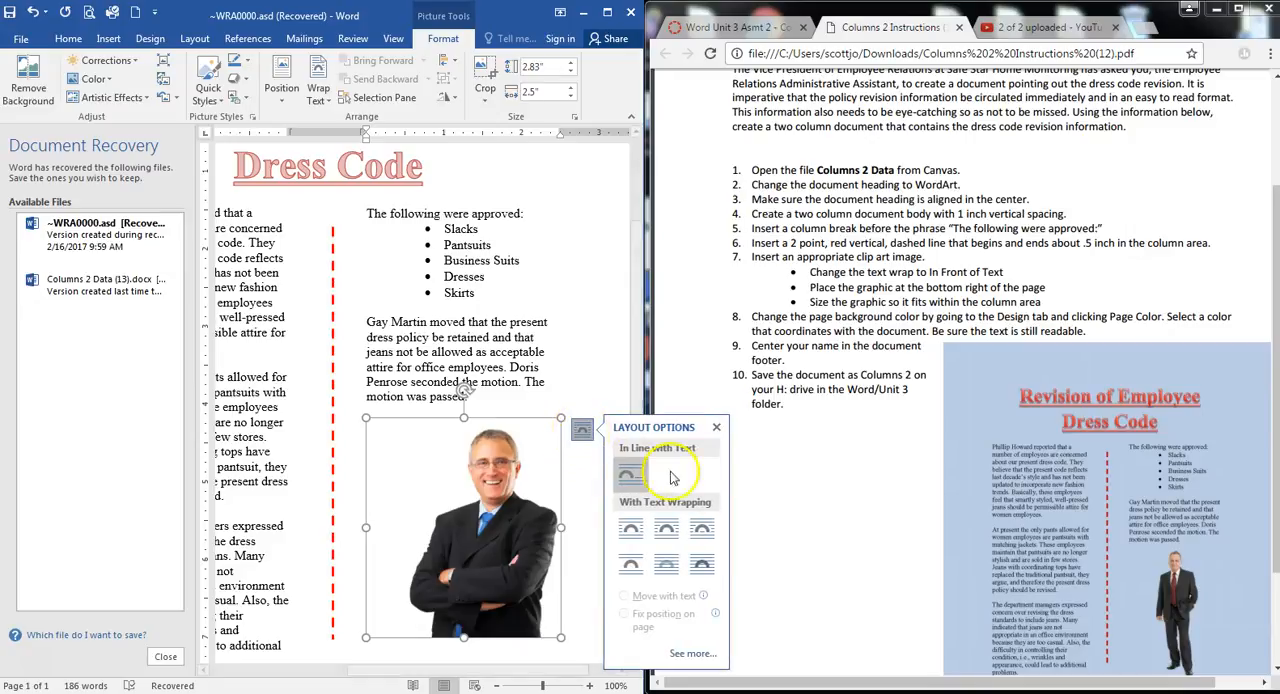
{"action": "left_click", "coordinate": [703, 567]}
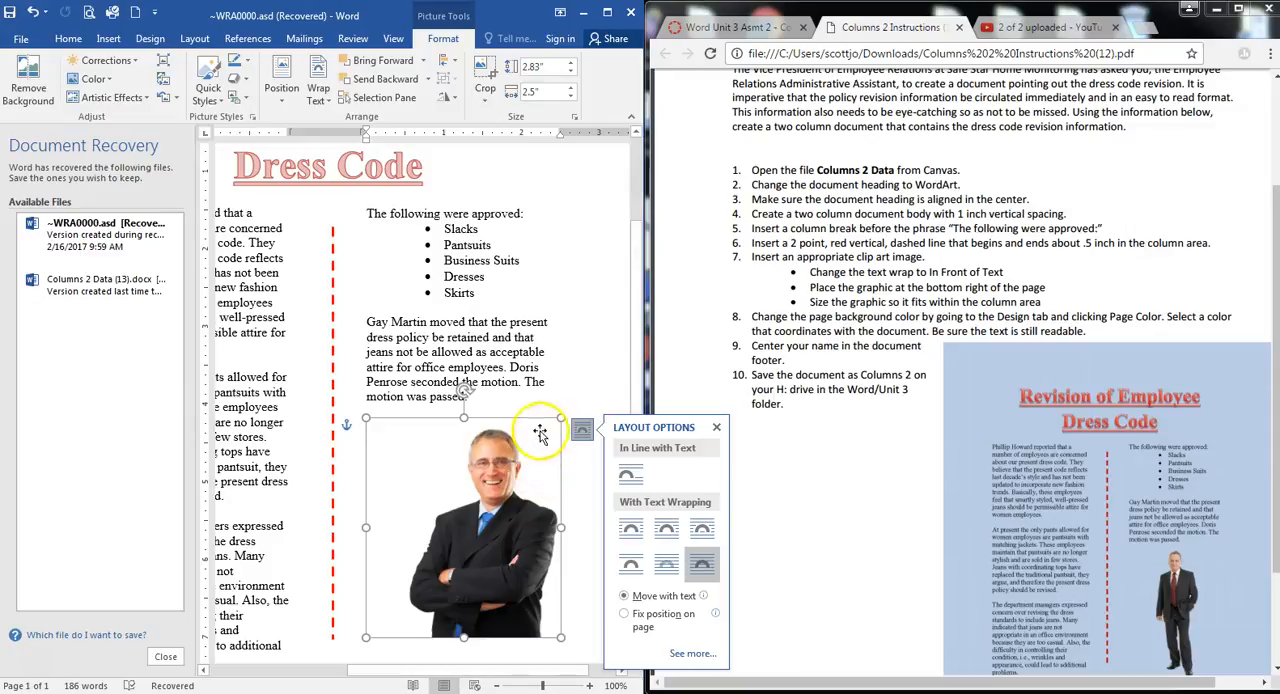
{"action": "scroll", "coordinate": [526, 385], "scroll_direction": "down", "scroll_amount": 2}
{"action": "left_click_drag", "start_coordinate": [497, 350], "coordinate": [502, 352]}
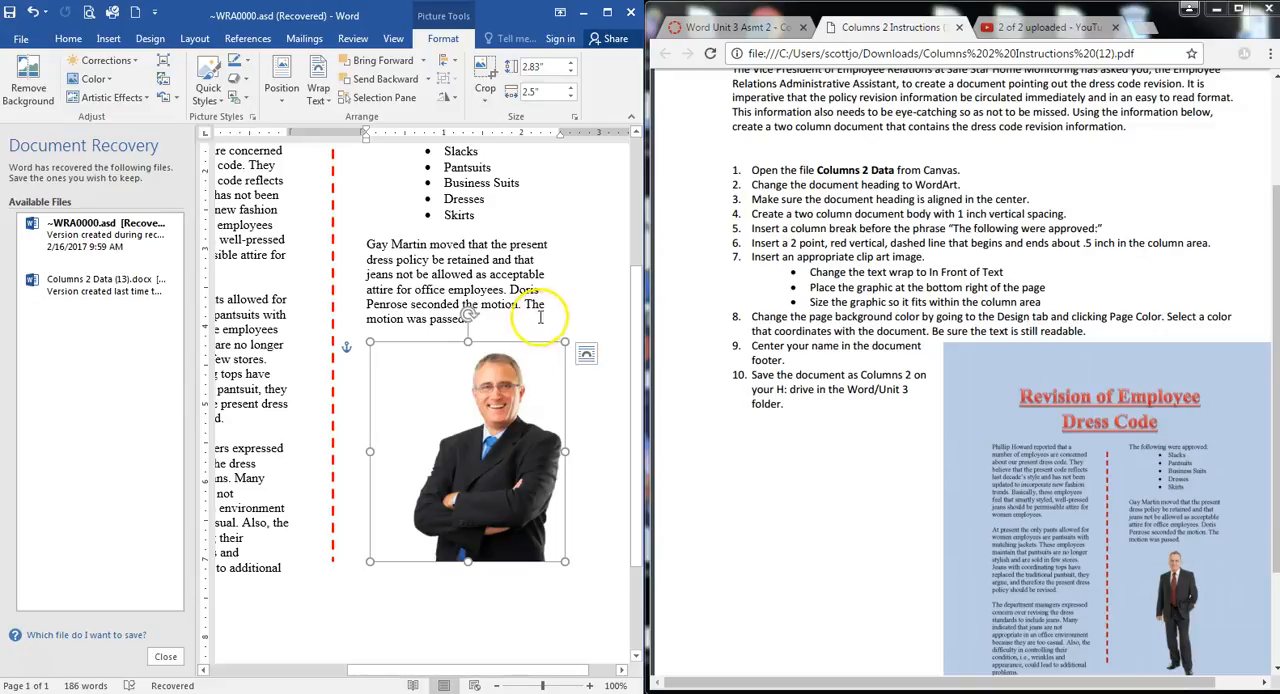
{"action": "left_click", "coordinate": [573, 314]}
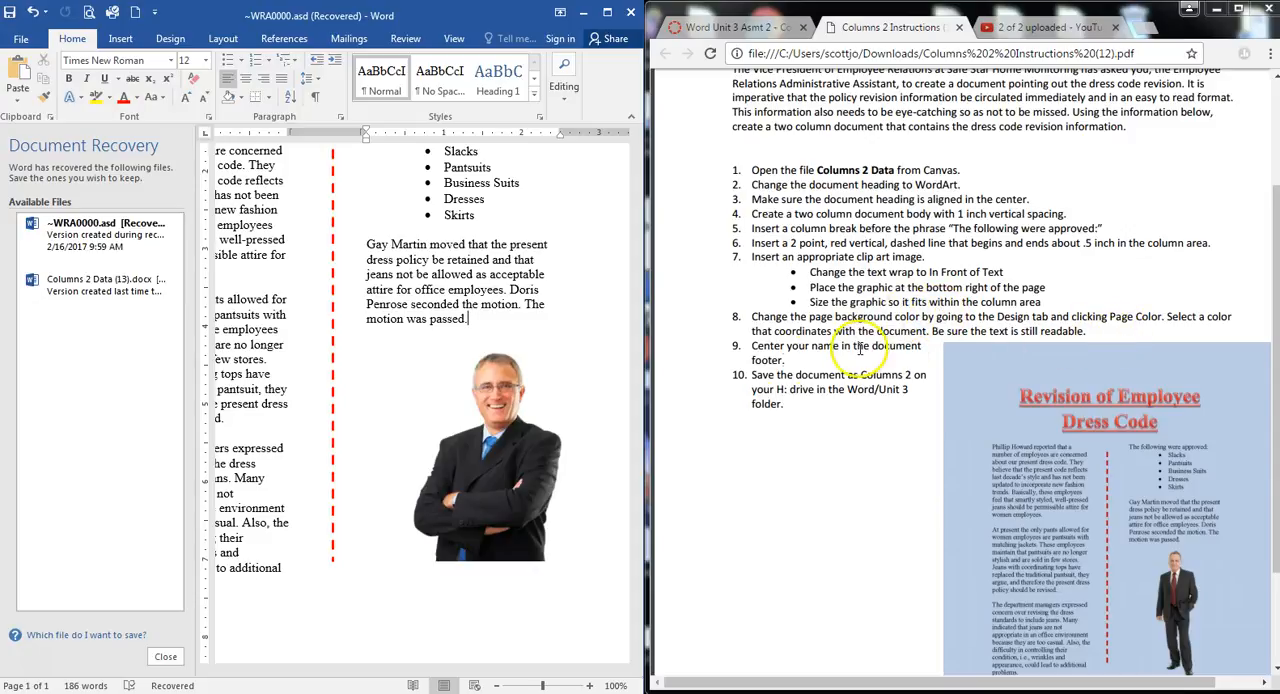
Close the Document Recovery pane and set the page color to the lightest tint of the dark blue theme color
{"action": "left_click", "coordinate": [164, 658]}
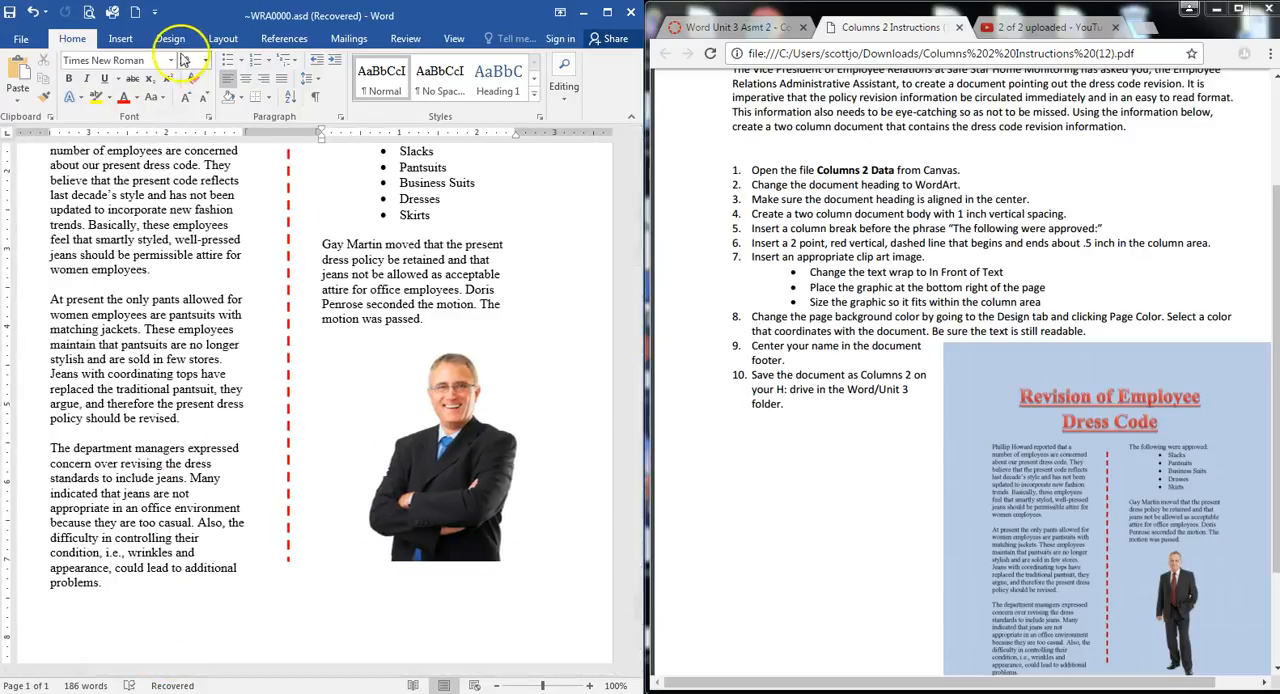
{"action": "left_click", "coordinate": [172, 40]}
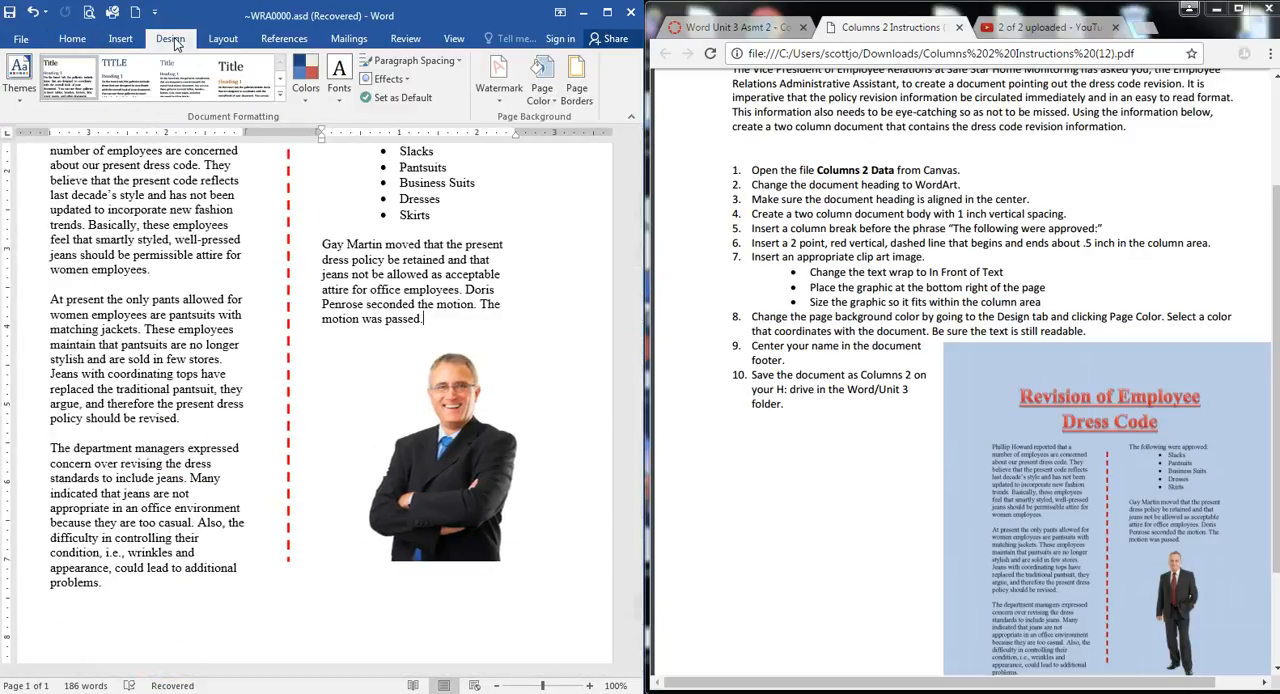
{"action": "left_click", "coordinate": [541, 94]}
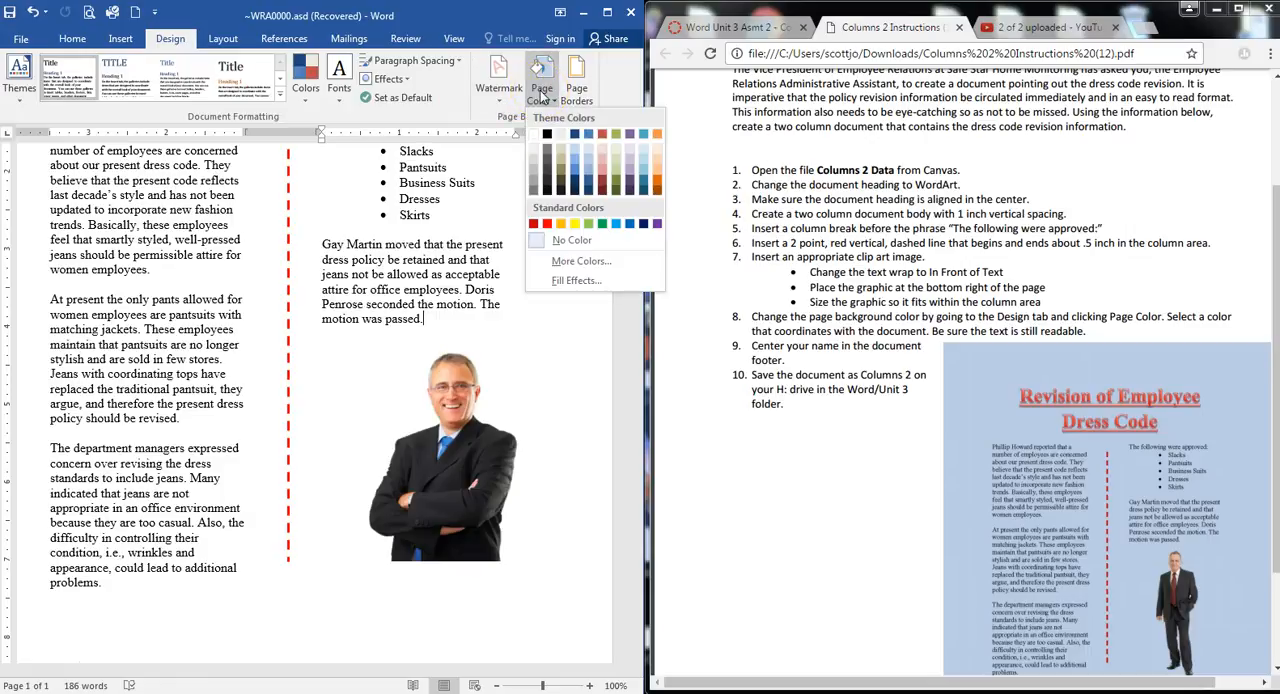
{"action": "left_click", "coordinate": [576, 152]}
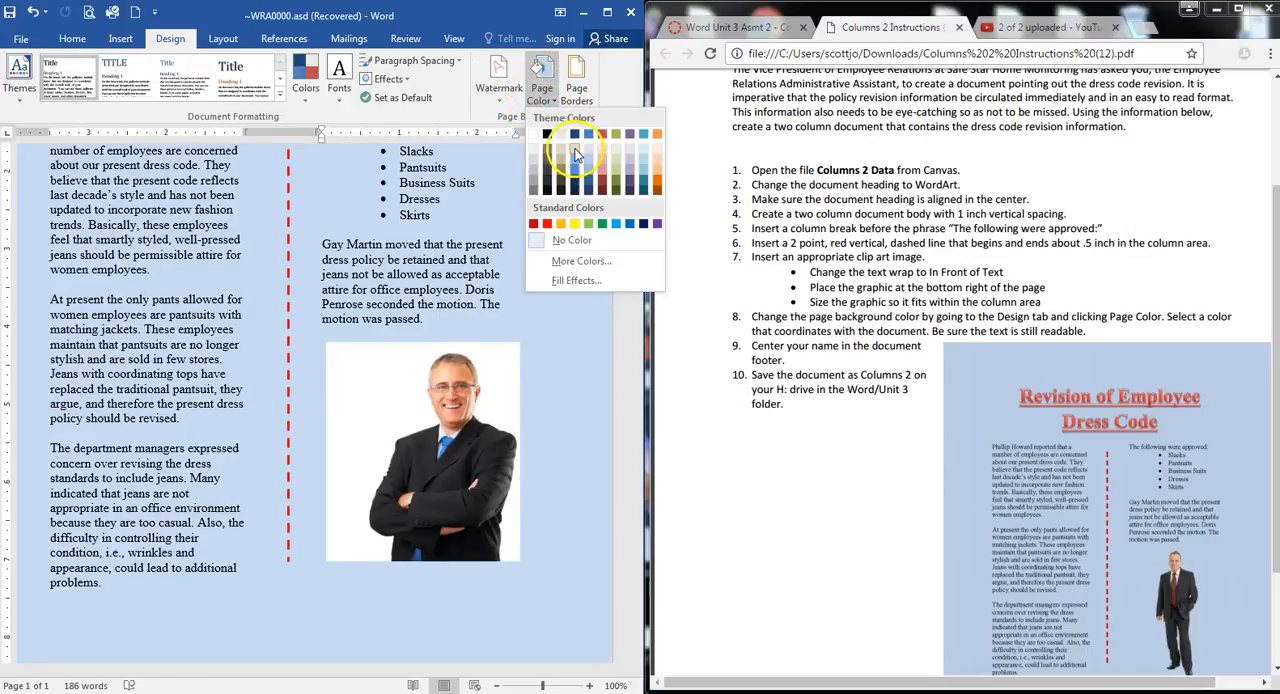